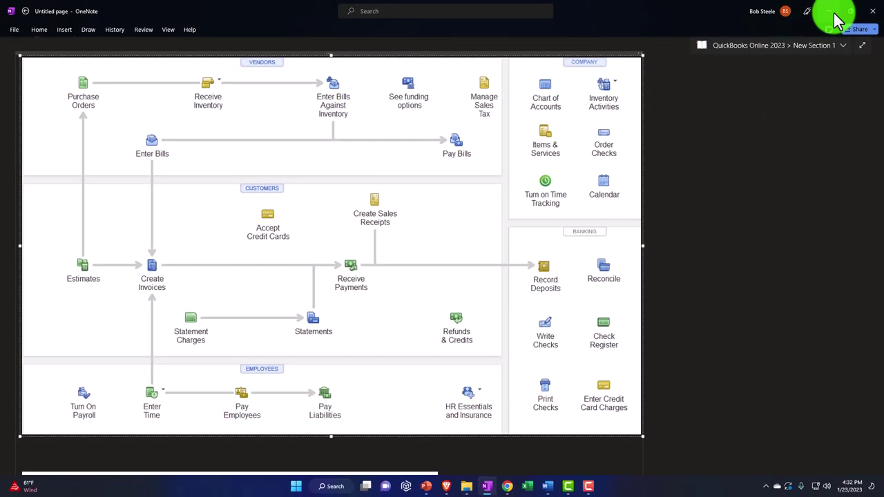
# Step: Minimize OneNote to reveal the QuickBooks balance sheet in Chrome behind it
pyautogui.click(831, 12)
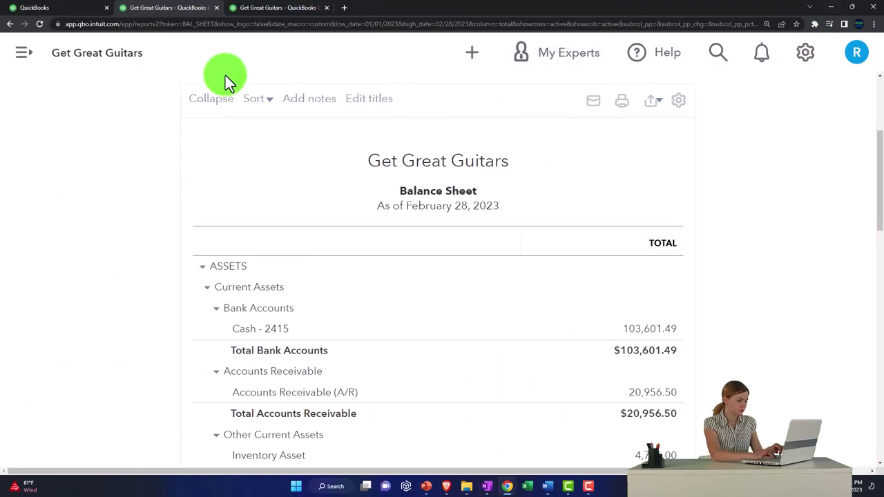
# Step: Switch to the QuickBooks tab, zoom the browser to 150%, and go to the Time page
pyautogui.click(83, 14)
pyautogui.hotkey('ctrl', '-')
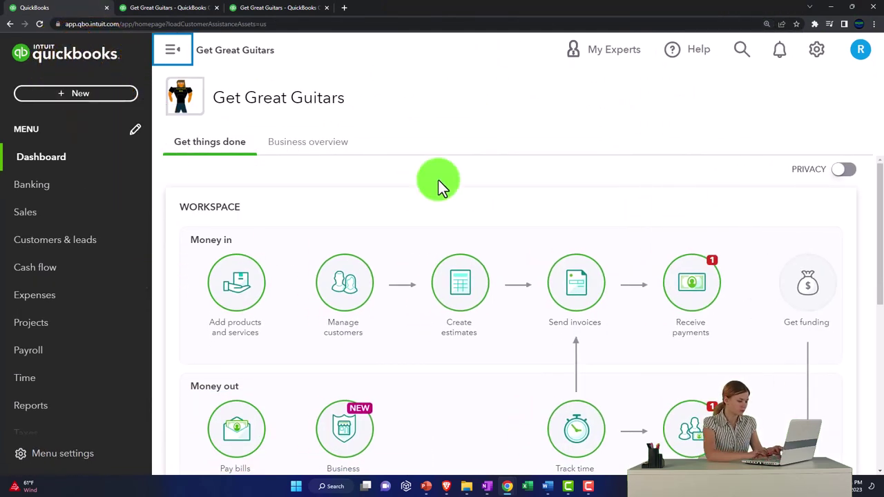
pyautogui.click(42, 390)
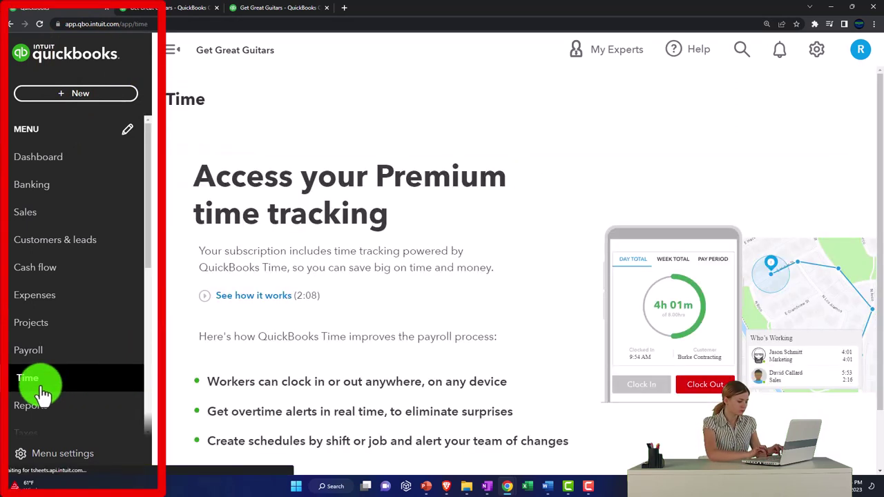
# Step: Go to the Payroll employees list from the left menu
pyautogui.scroll(-1, 316, 277)
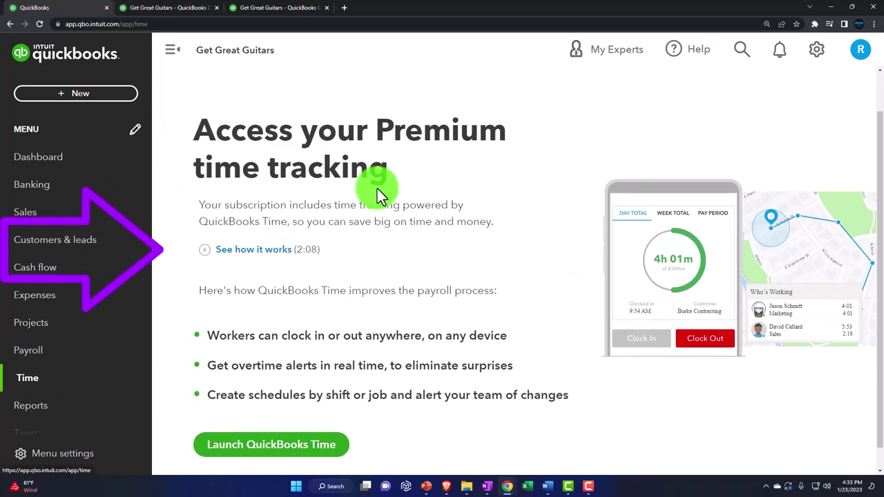
pyautogui.scroll(-1, 377, 191)
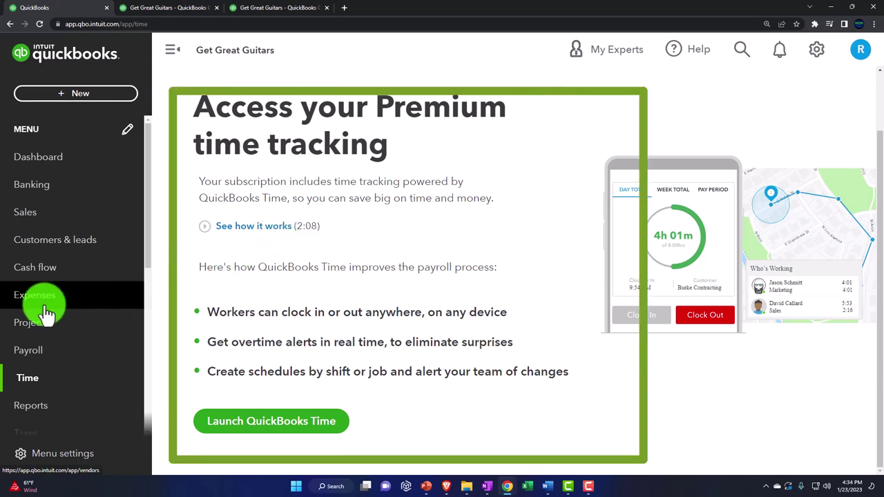
pyautogui.scroll(-2, 43, 310)
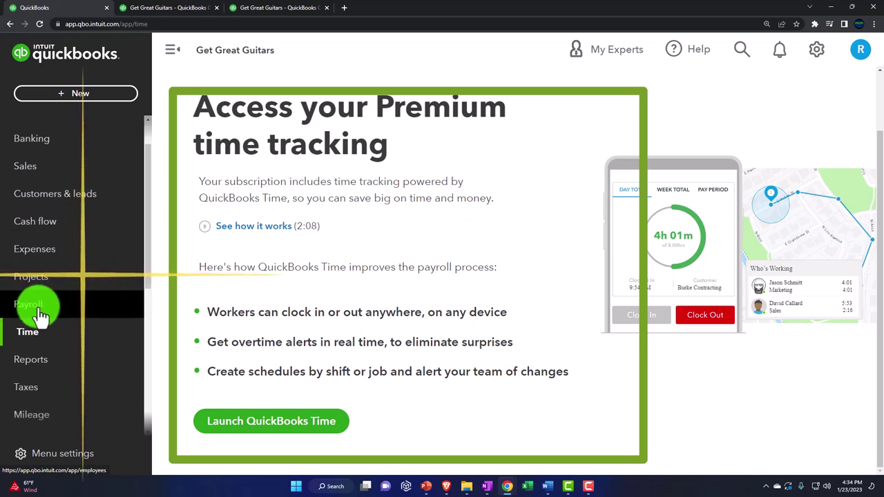
pyautogui.click(40, 308)
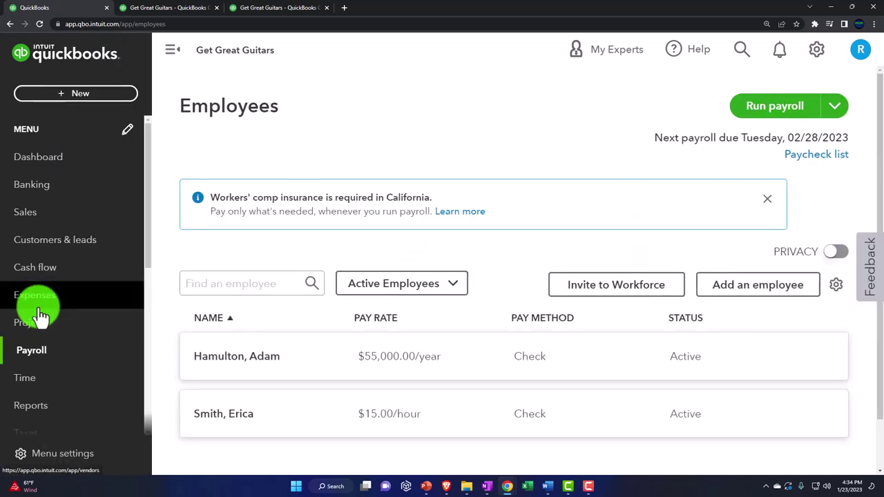
# Step: Open the salaried employee's profile from the Employees list
pyautogui.scroll(-1, 484, 242)
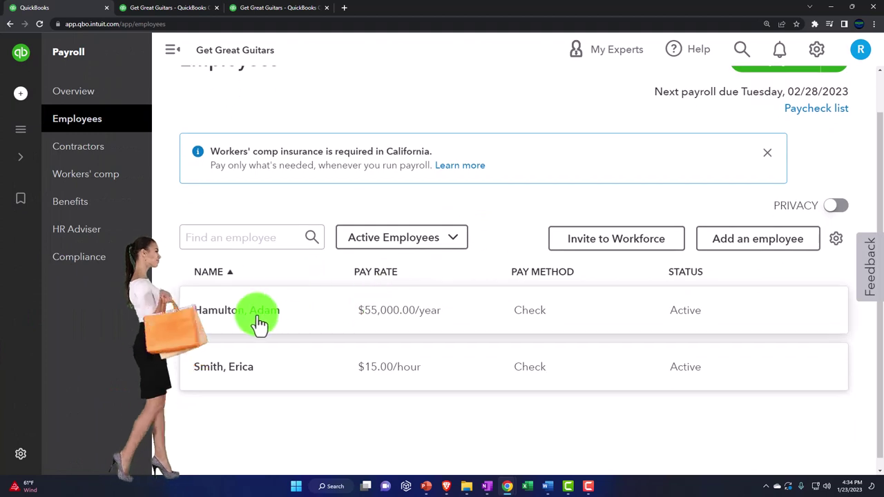
pyautogui.click(259, 314)
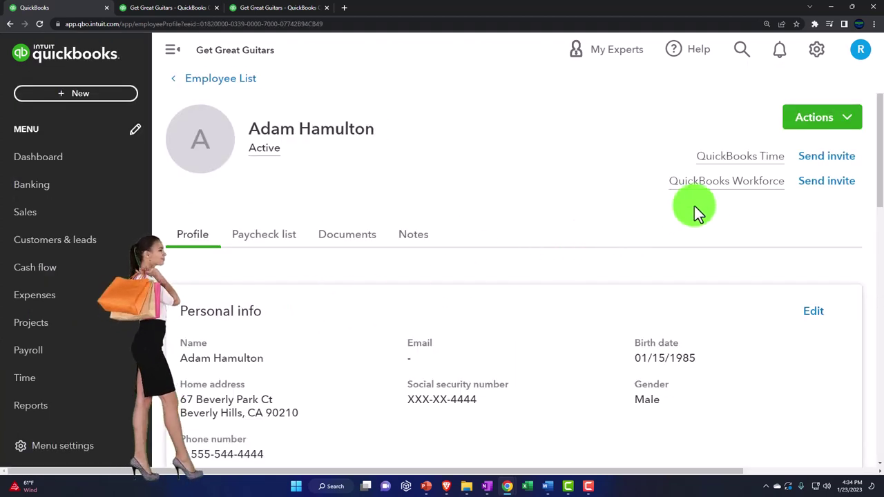
pyautogui.moveTo(753, 164)
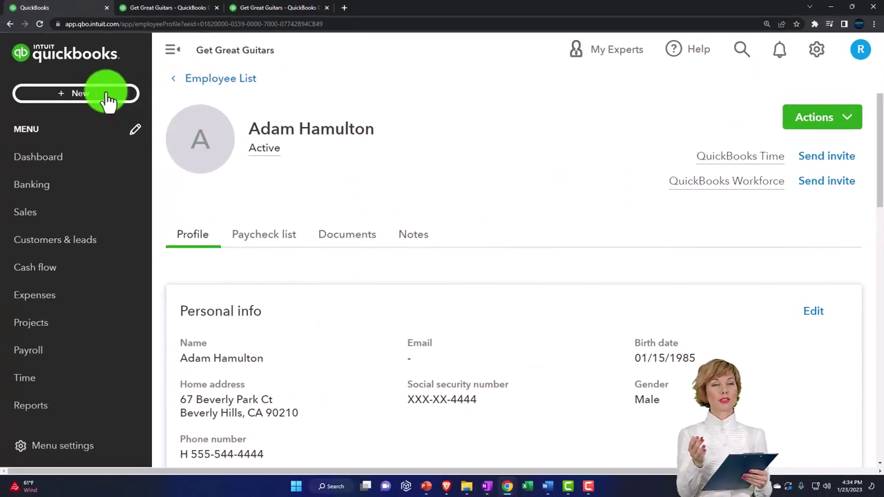
# Step: Create a new weekly timesheet and set its period to 2/19/2023 – 2/25/2023
pyautogui.click(108, 100)
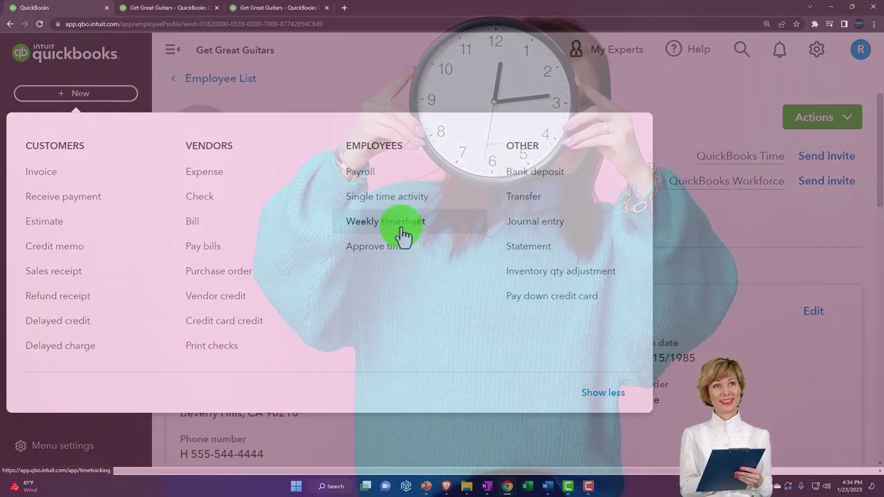
pyautogui.click(402, 234)
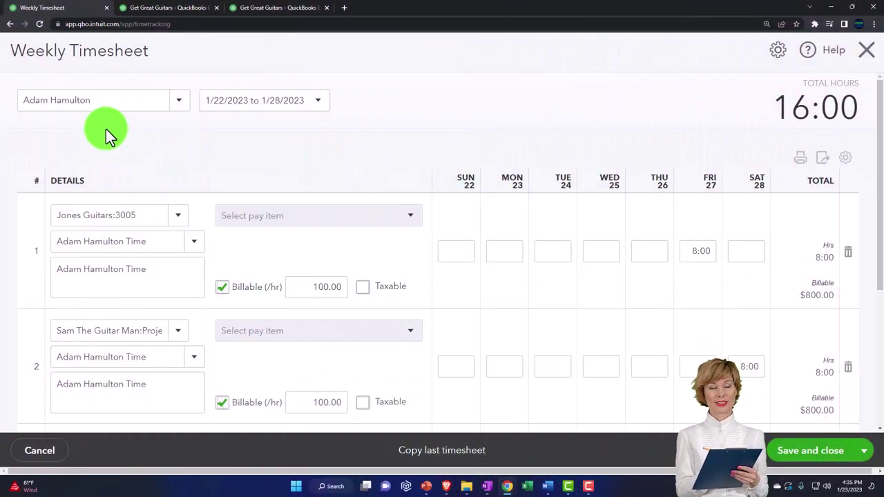
pyautogui.click(319, 102)
pyautogui.scroll(-1, 278, 197)
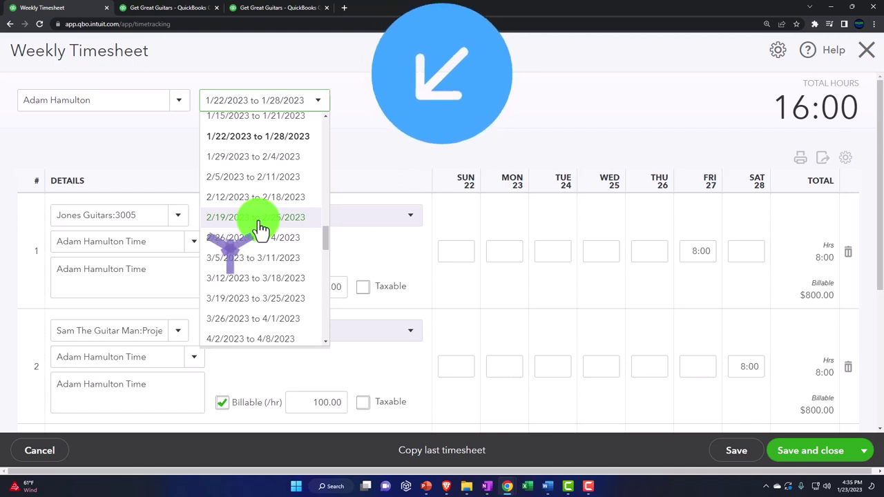
pyautogui.click(261, 227)
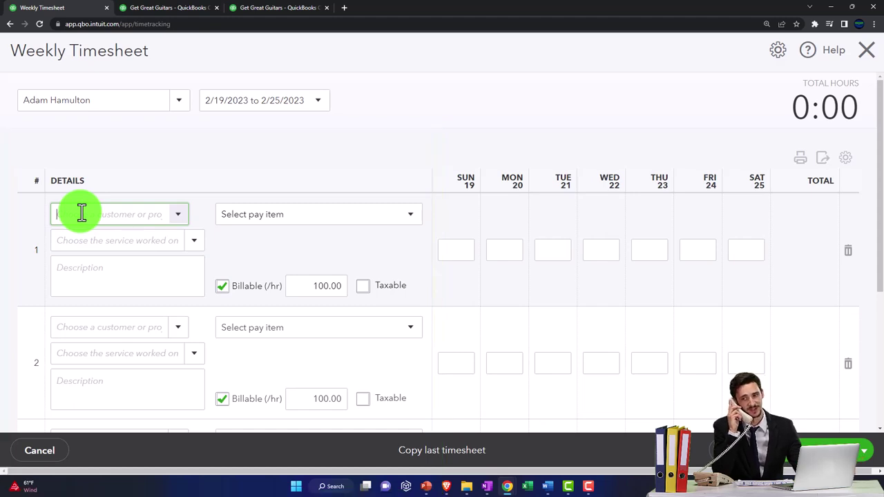
# Step: Add new customer 'Customer 1' on row 1 and assign it the employee's time service
pyautogui.write('os')
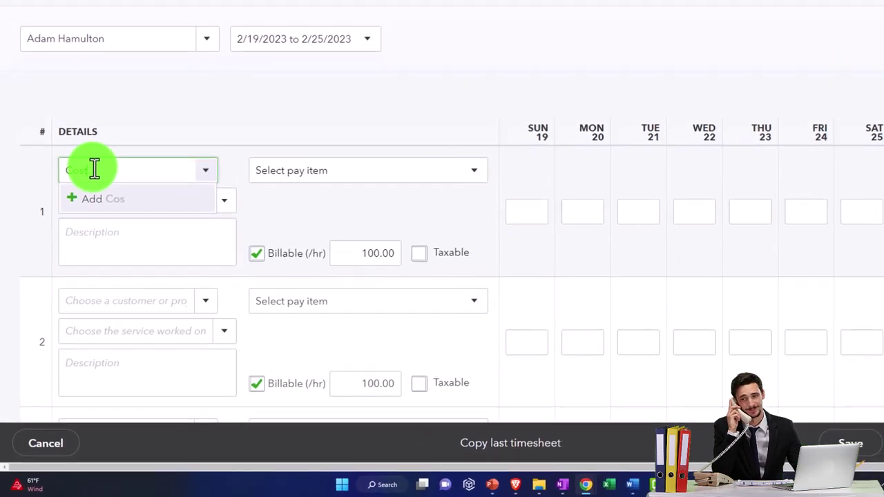
pyautogui.write('tomer')
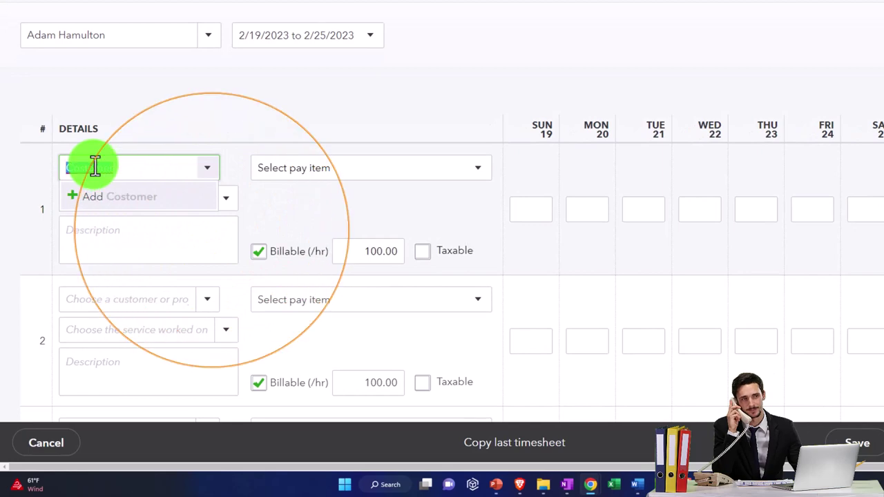
pyautogui.rightClick(94, 167)
pyautogui.click(112, 176)
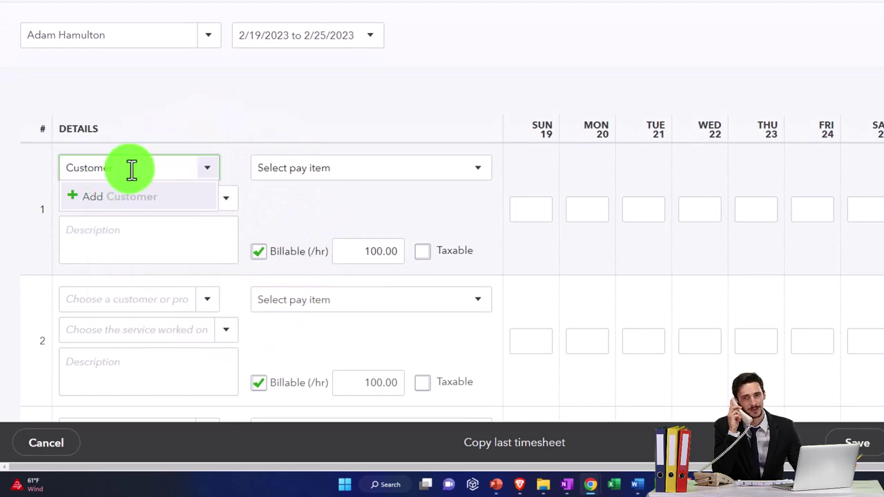
pyautogui.write('1')
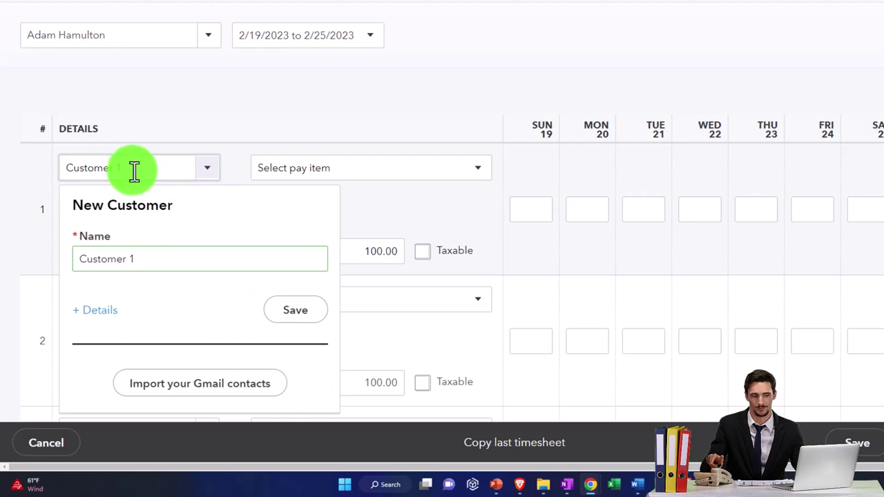
pyautogui.click(291, 314)
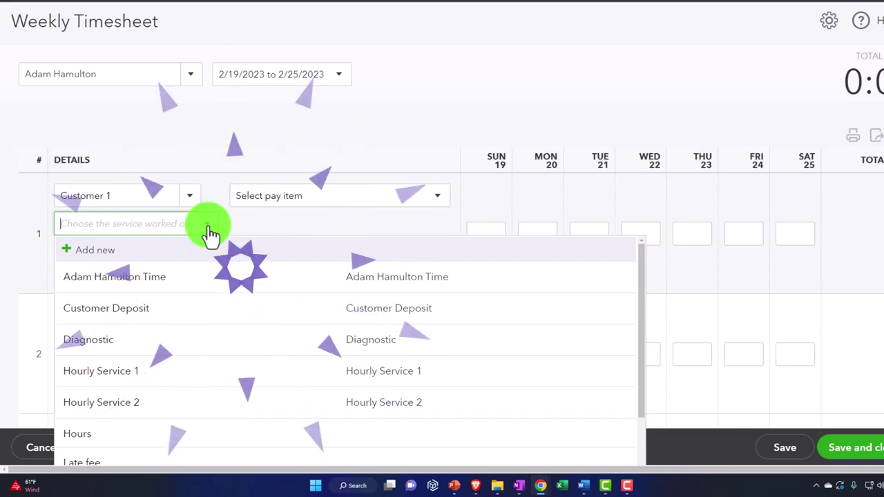
pyautogui.click(174, 282)
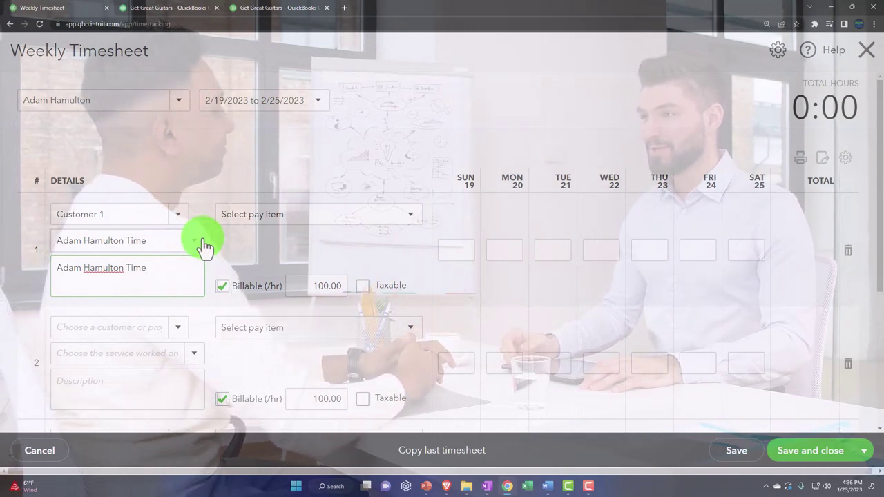
# Step: Change row 1's billable rate to 75.00 per hour
pyautogui.click(312, 286)
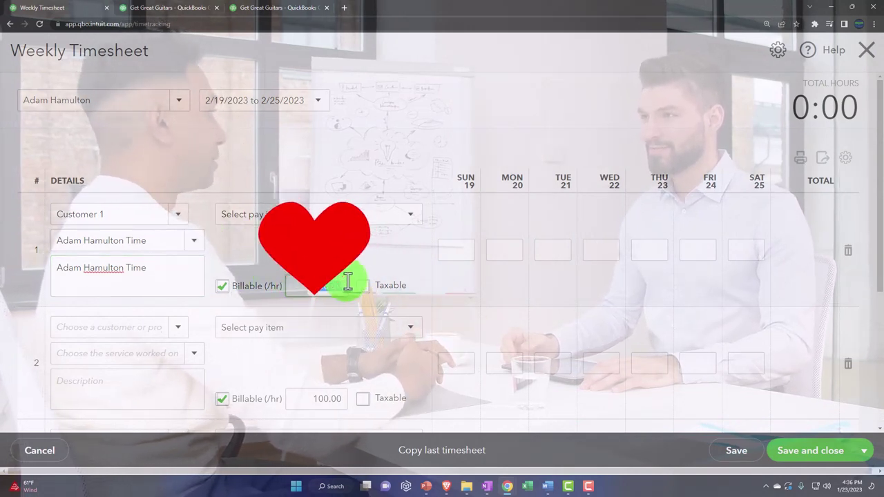
pyautogui.write('75')
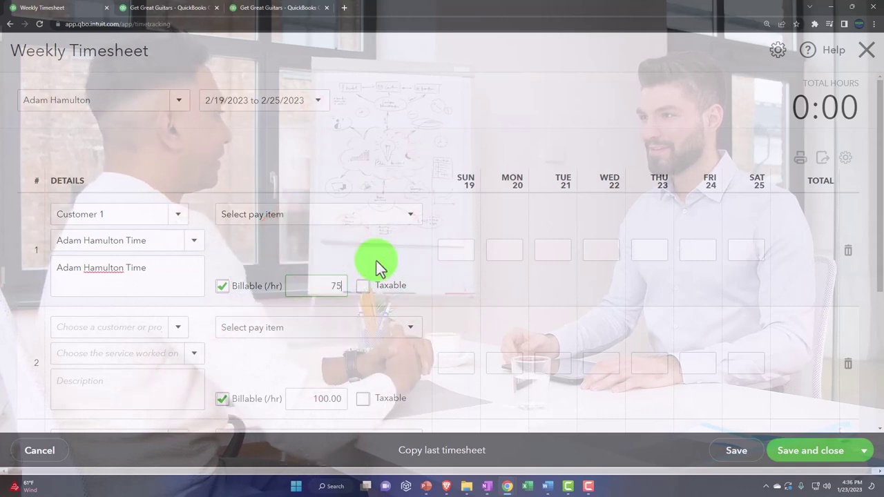
pyautogui.press('Tab')
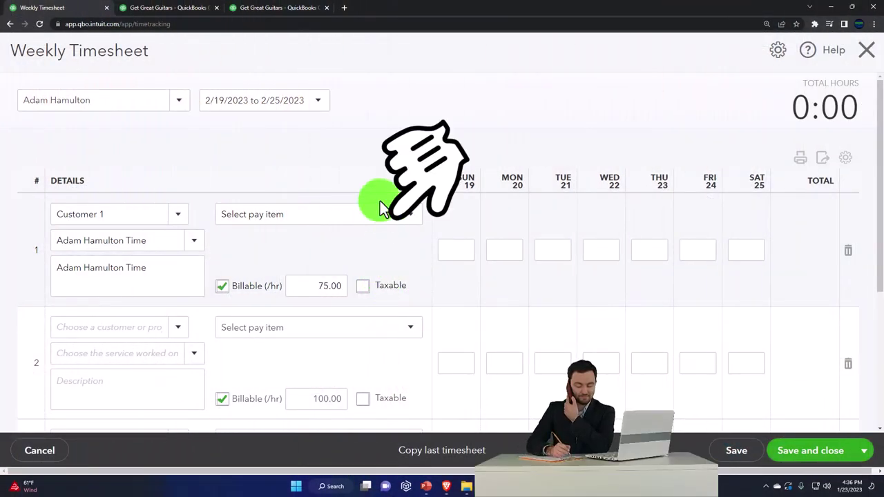
# Step: Log 2:00 hours for Customer 1 on Monday the 20th
pyautogui.click(403, 221)
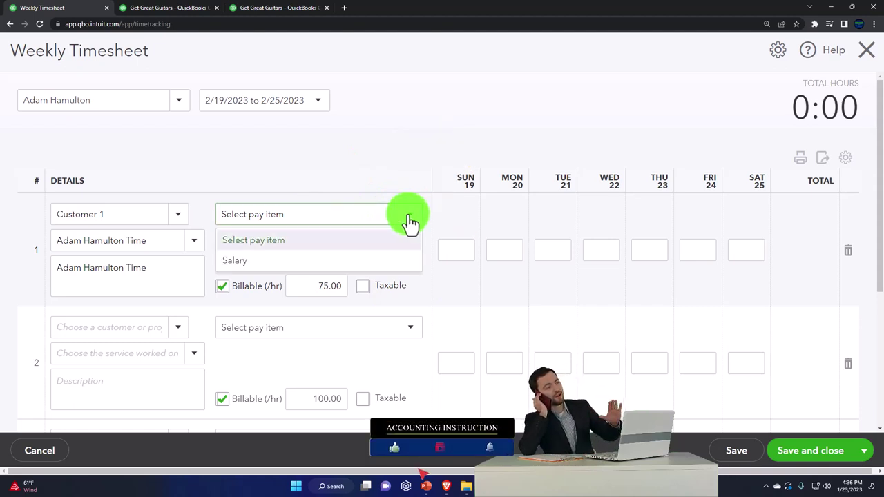
pyautogui.click(410, 221)
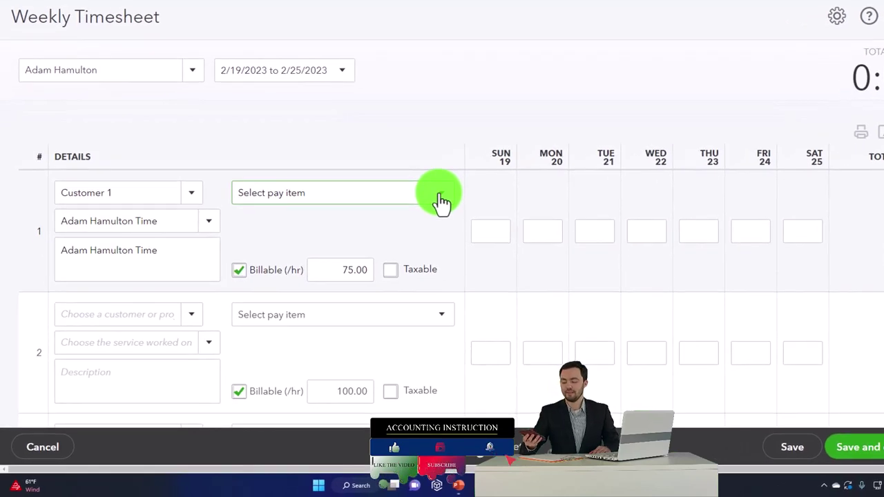
pyautogui.press('Tab')
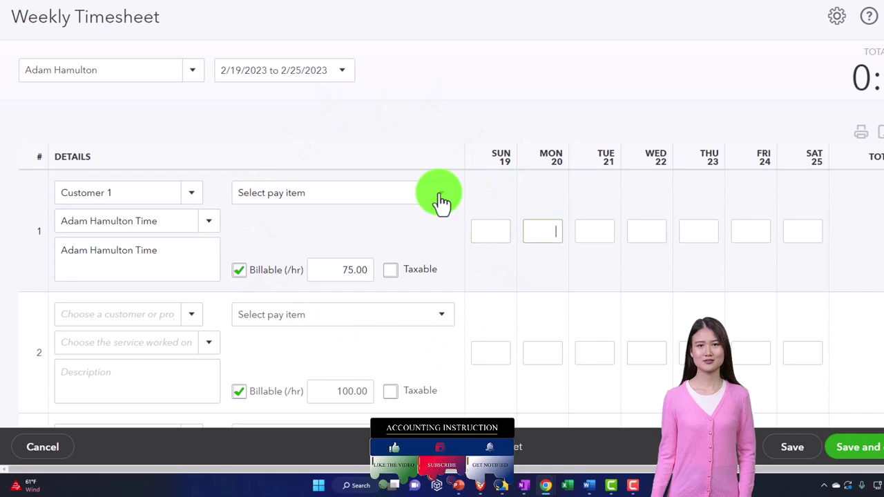
pyautogui.write('2')
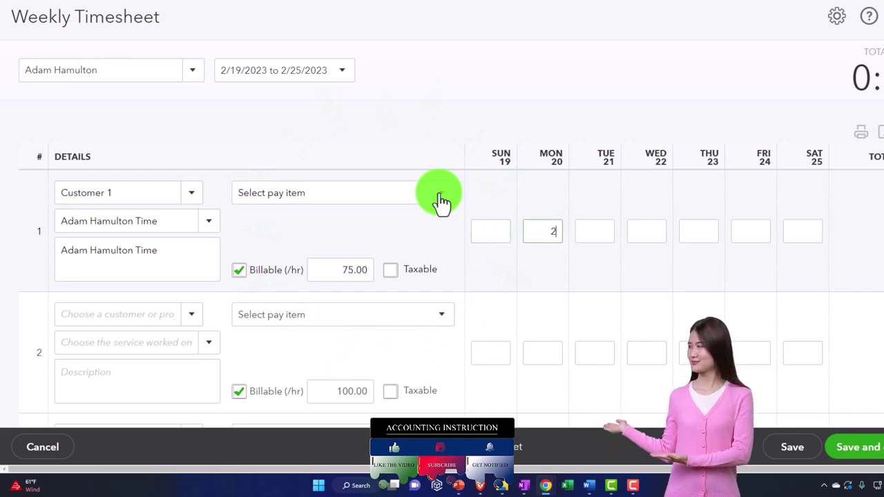
pyautogui.press('Tab')
pyautogui.press('Tab')
pyautogui.press('Tab')
pyautogui.press('Tab')
pyautogui.press('Tab')
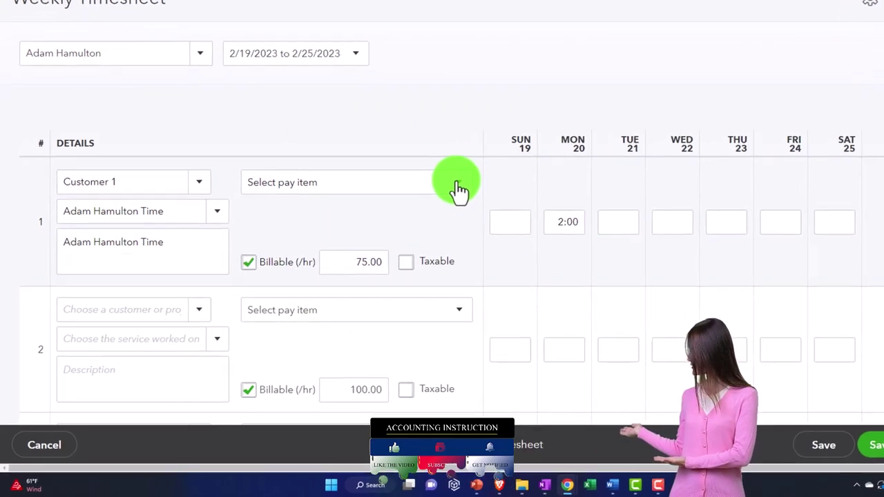
pyautogui.press('Tab')
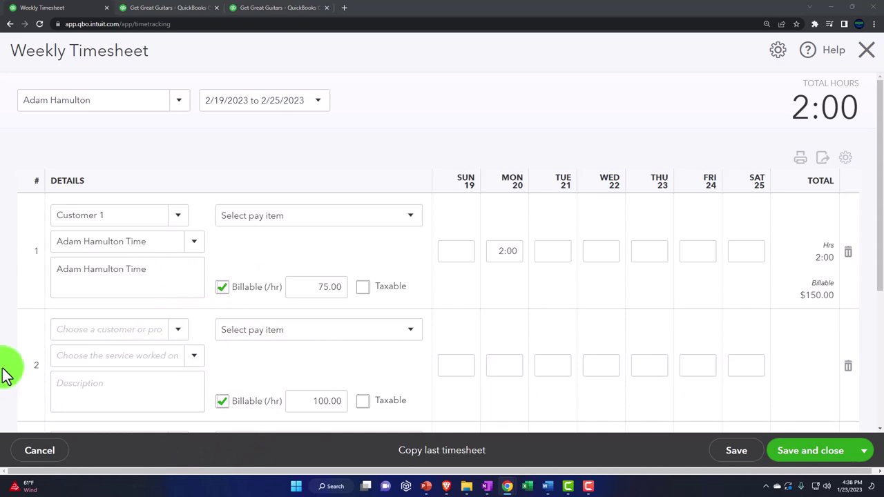
# Step: Replace row 1's description with 'Guitar Lessons'
pyautogui.tripleClick(168, 276)
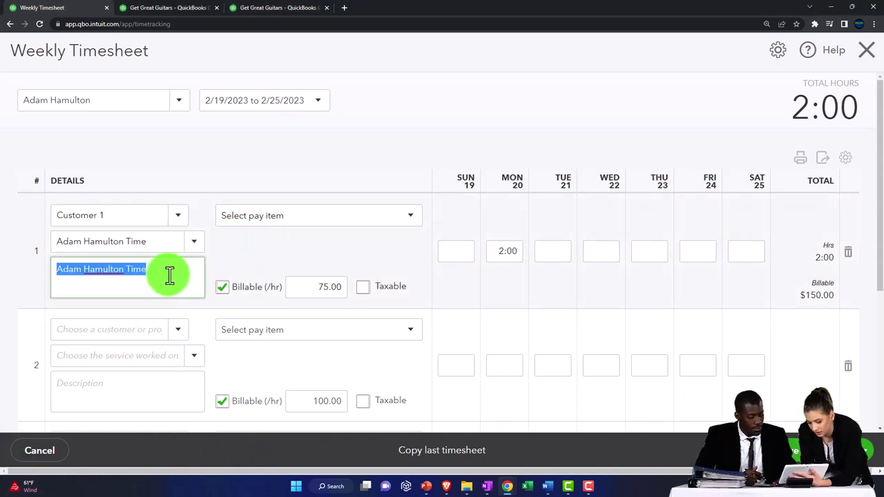
pyautogui.tripleClick(172, 275)
pyautogui.write('Gu')
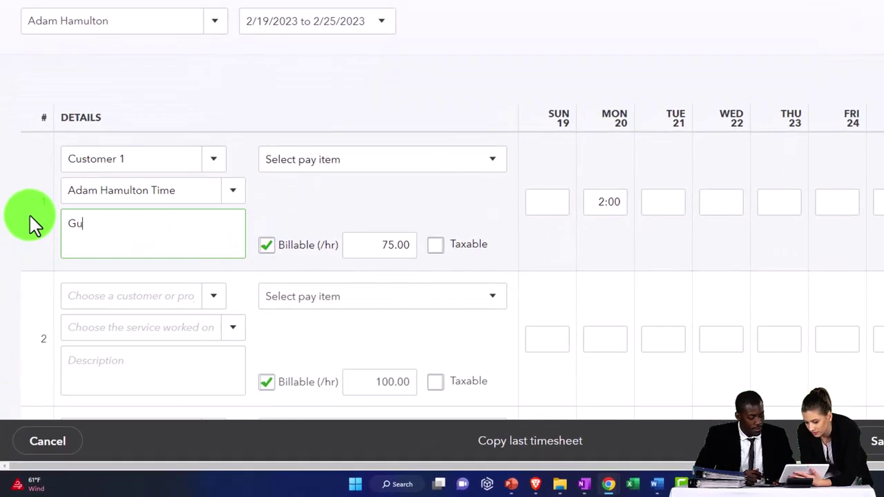
pyautogui.write('itar Lessons')
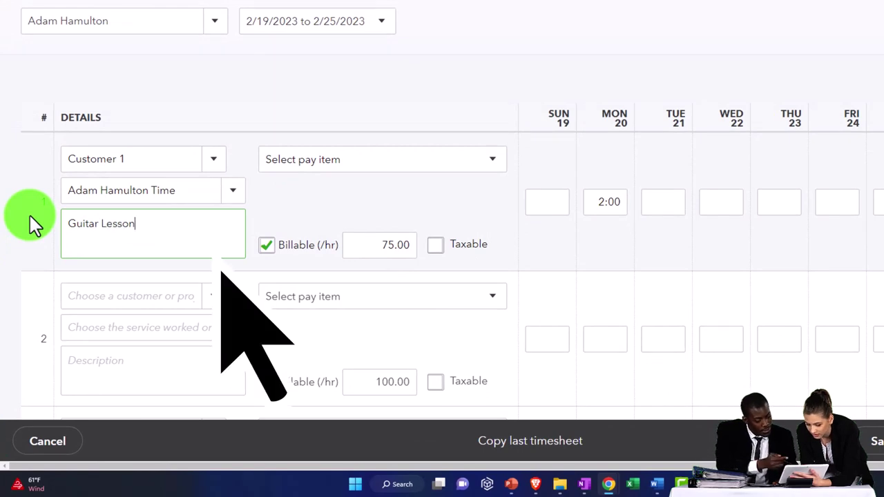
pyautogui.hotkey('shift', 'Left')
pyautogui.hotkey('shift', 'Left')
pyautogui.hotkey('shift', 'Left')
pyautogui.hotkey('shift', 'Left')
pyautogui.hotkey('shift', 'Left')
pyautogui.hotkey('shift', 'Left')
pyautogui.hotkey('shift', 'Left')
pyautogui.hotkey('shift', 'Left')
pyautogui.hotkey('shift', 'Left')
pyautogui.hotkey('shift', 'Left')
pyautogui.hotkey('shift', 'Left')
pyautogui.hotkey('shift', 'Left')
pyautogui.hotkey('shift', 'Left')
pyautogui.hotkey('shift', 'Left')
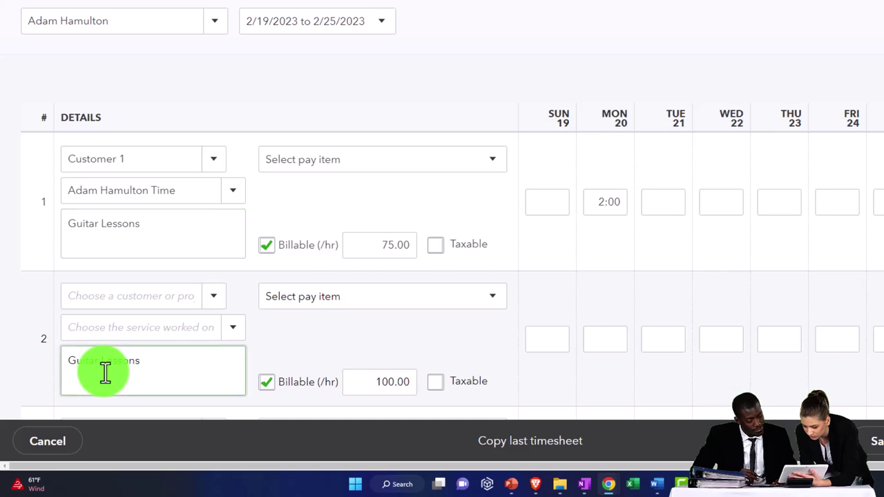
# Step: Add new customer 'Customer 2' on row 2 with the time service, Guitar Lessons description and 75.00 rate
pyautogui.click(180, 296)
pyautogui.write('Customer 2')
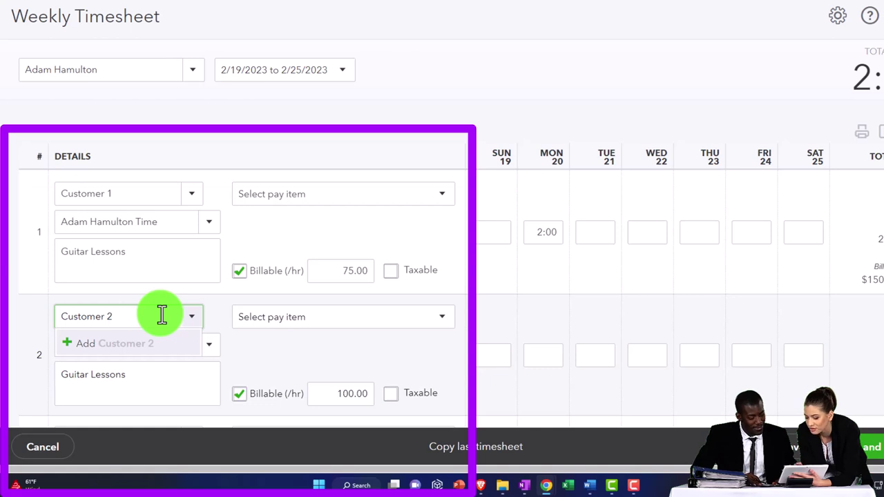
pyautogui.press('Return')
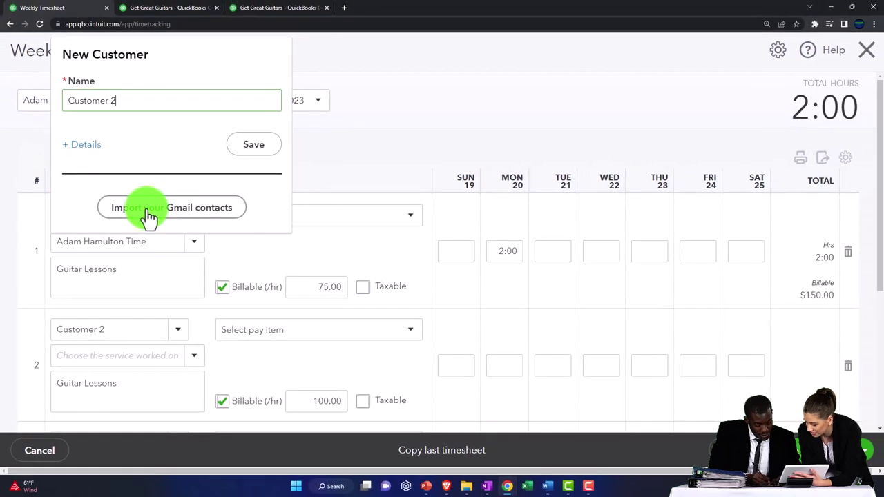
pyautogui.click(250, 145)
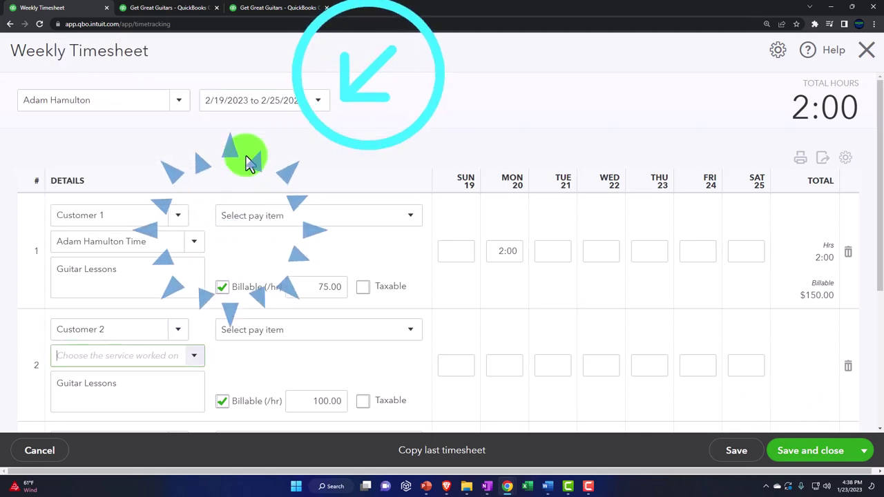
pyautogui.click(200, 359)
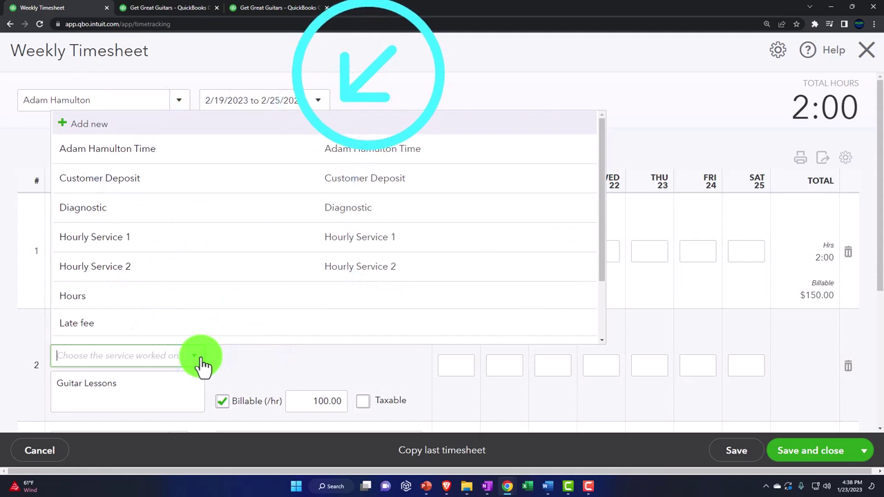
pyautogui.click(139, 160)
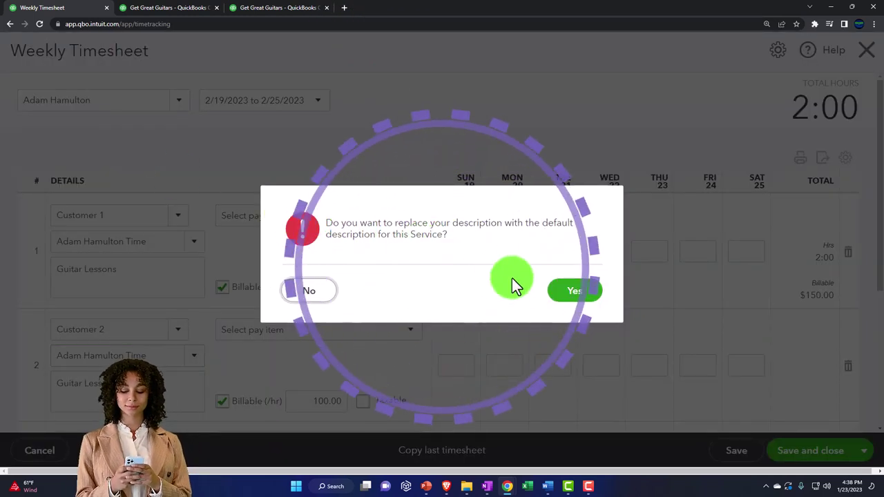
pyautogui.click(310, 291)
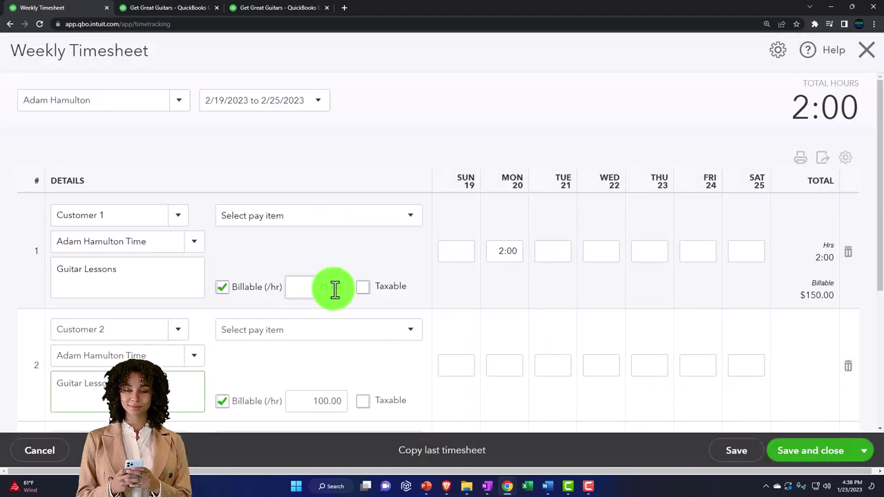
pyautogui.moveTo(306, 401); pyautogui.dragTo(366, 400)
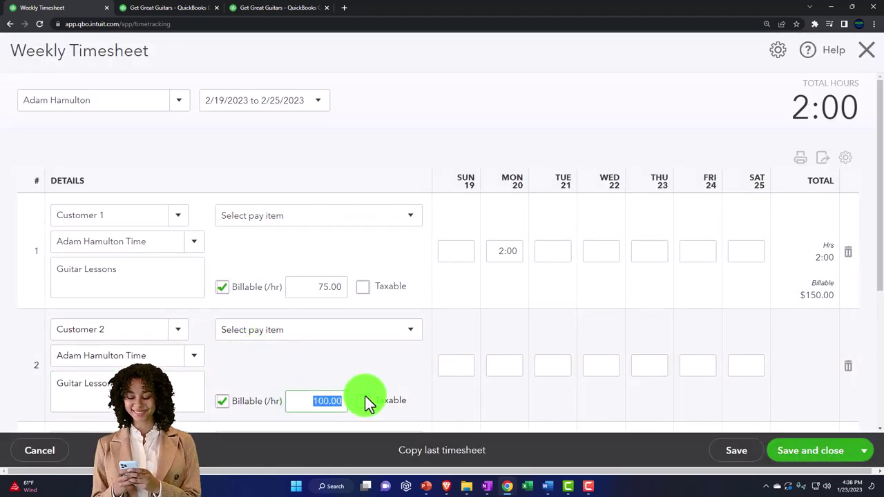
pyautogui.write('75.00')
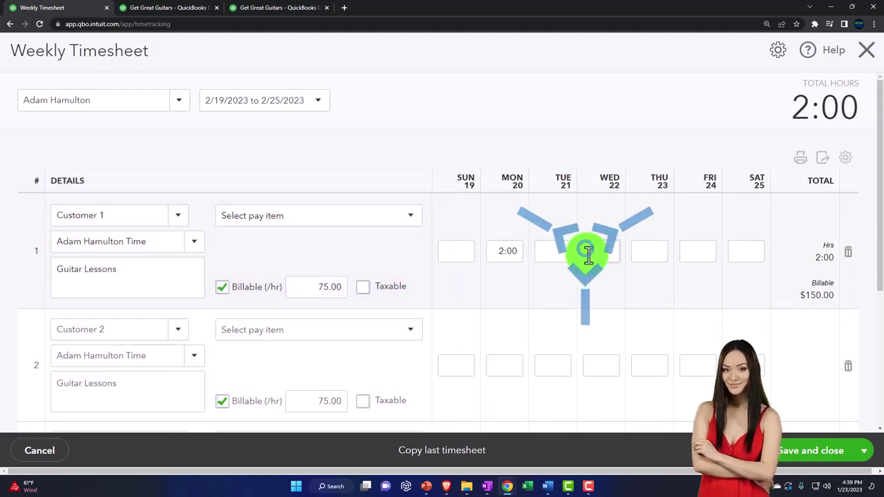
# Step: Enter 2 hours Wednesday for Customer 1 and 2 hours each Tuesday and Thursday for Customer 2
pyautogui.click(596, 254)
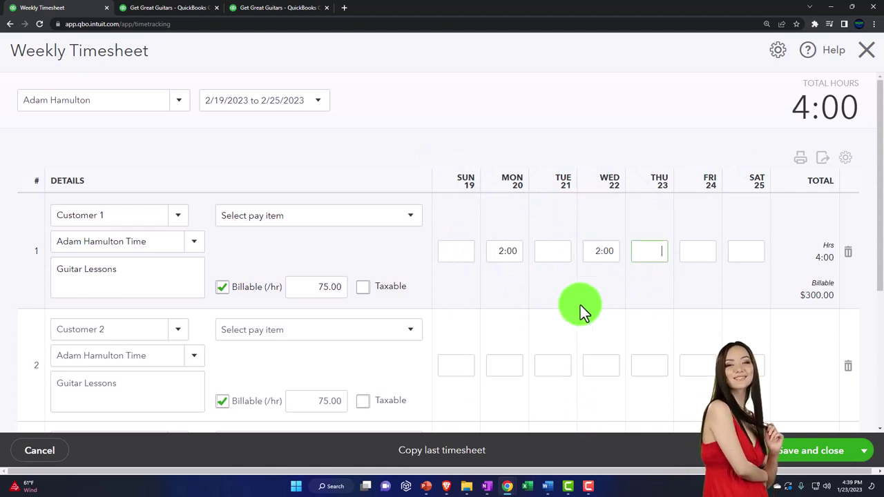
pyautogui.click(544, 368)
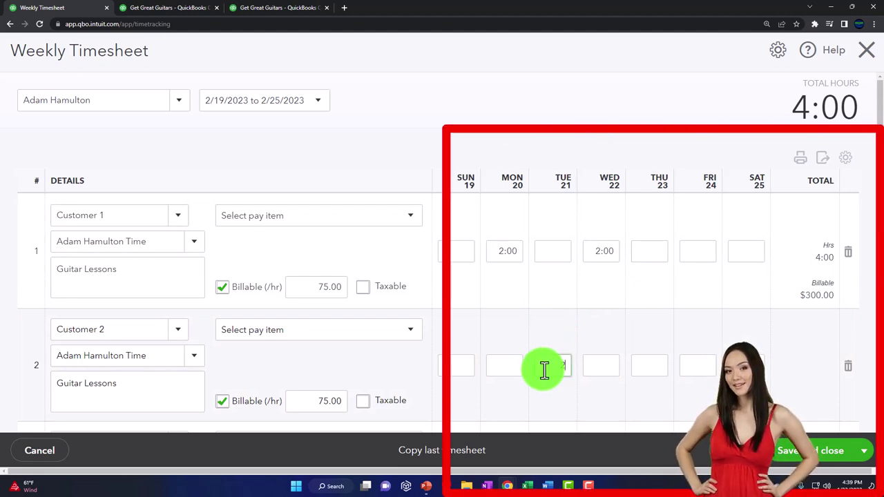
pyautogui.write('2')
pyautogui.click(641, 370)
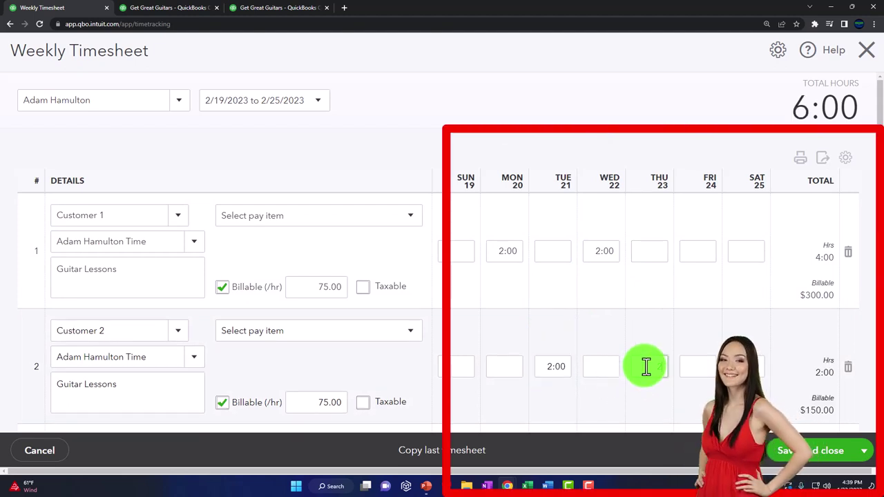
pyautogui.write('2')
pyautogui.press('Tab')
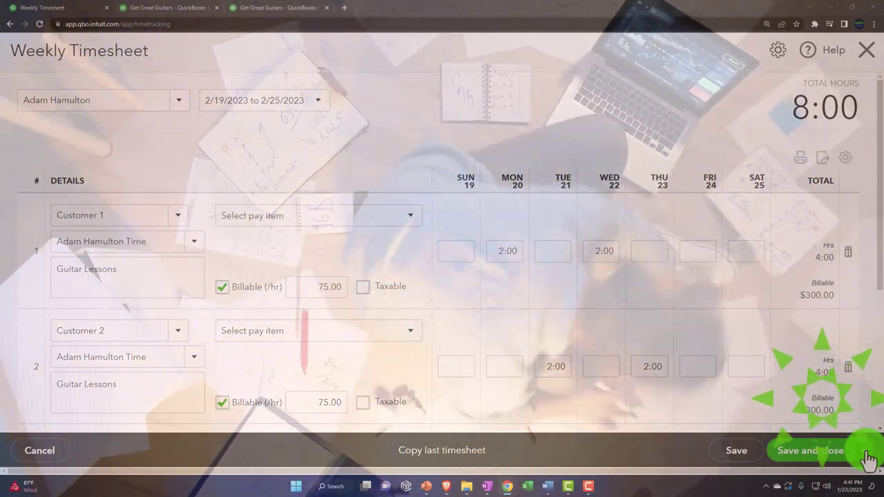
# Step: Save the timesheet with 'Save and new' to open a blank weekly timesheet
pyautogui.click(868, 460)
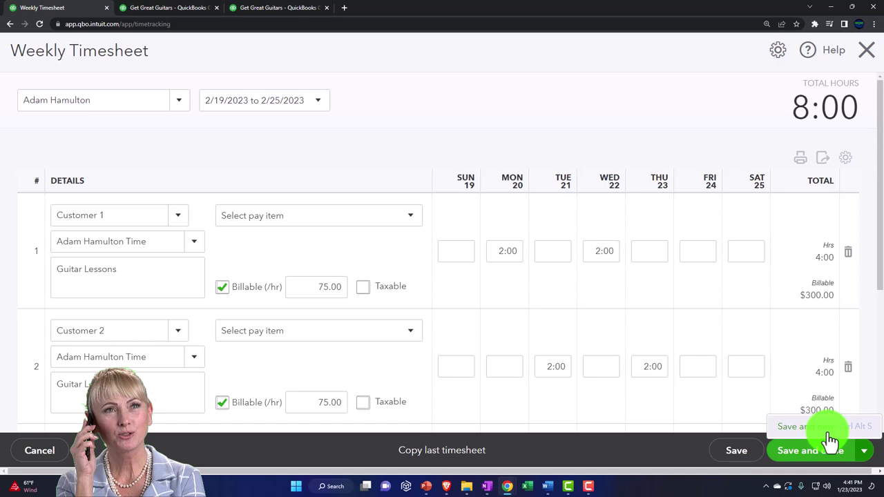
pyautogui.click(822, 427)
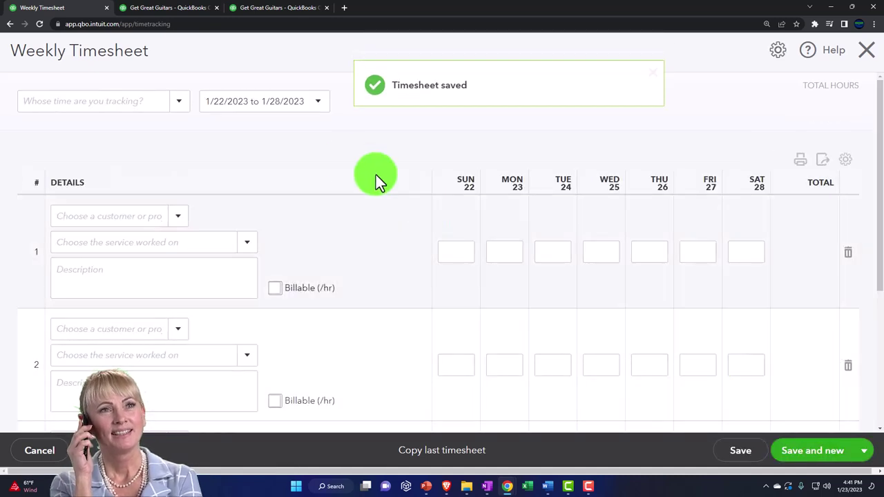
pyautogui.click(183, 103)
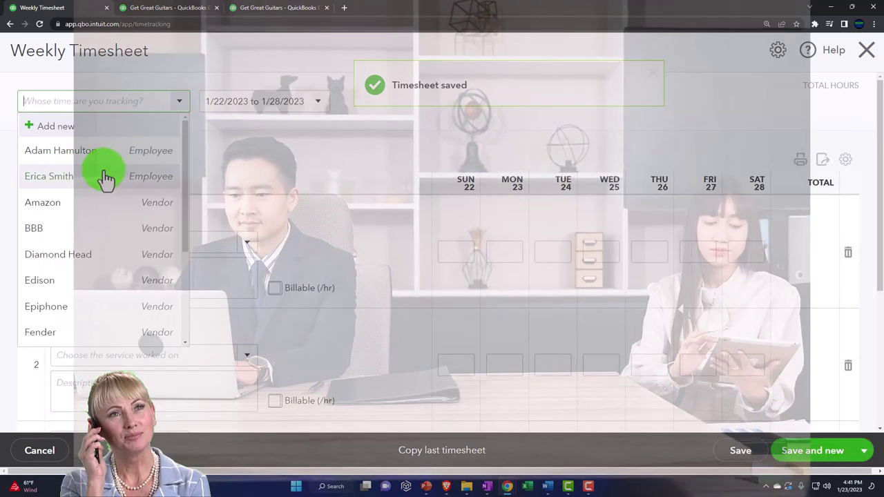
# Step: Assign the blank timesheet to the second employee for the week 2/19/2023 – 2/25/2023
pyautogui.click(103, 178)
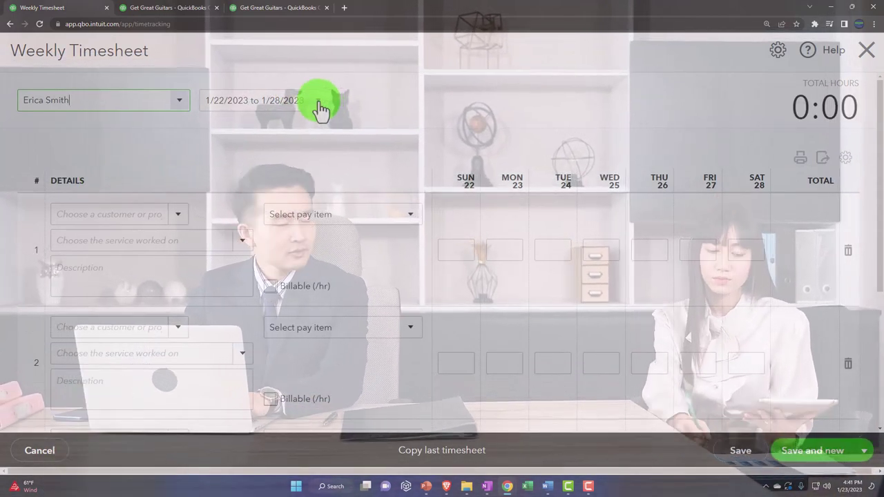
pyautogui.click(321, 109)
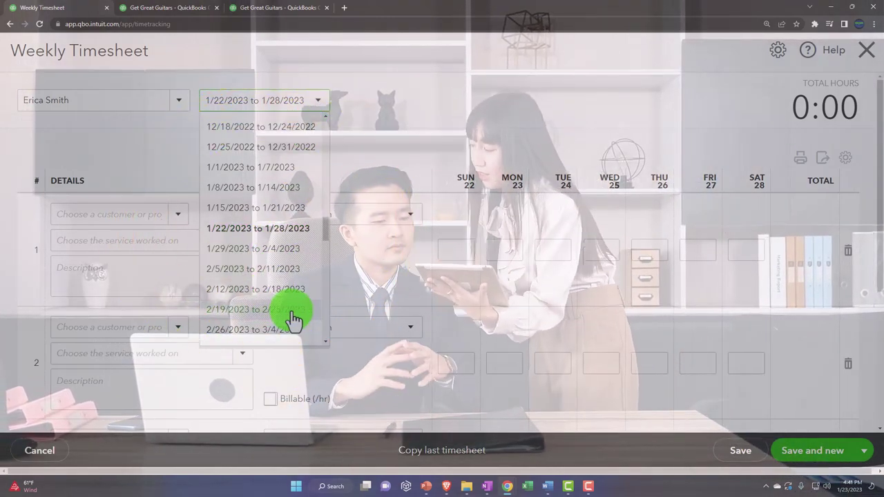
pyautogui.click(295, 309)
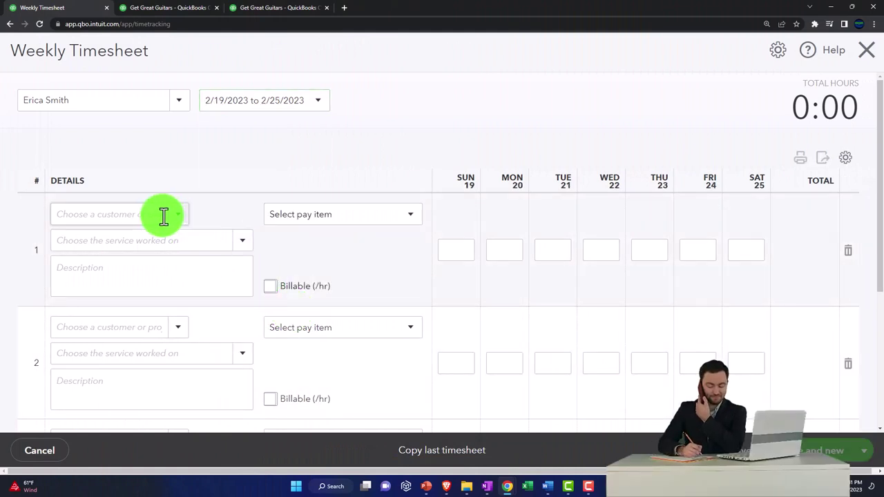
# Step: Add Customer 4 as a new customer and assign it to timesheet row 1
pyautogui.click(135, 212)
pyautogui.write('Cu')
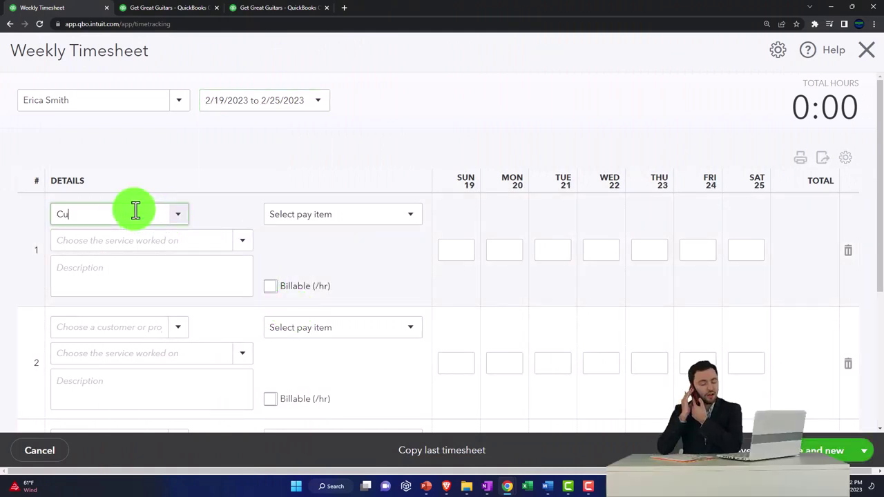
pyautogui.write('stomer 4')
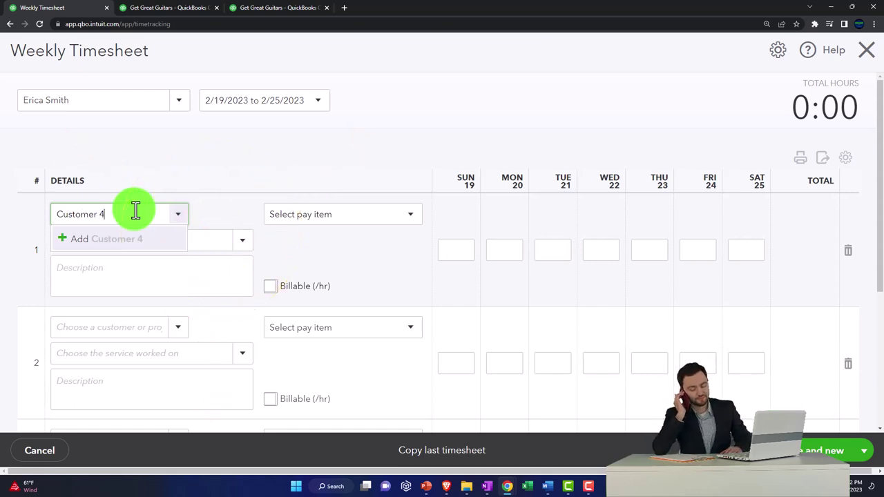
pyautogui.press('Return')
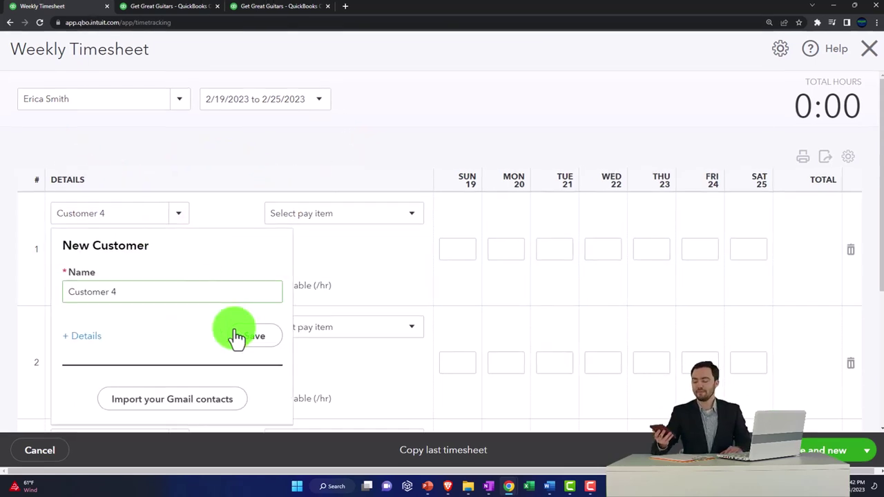
pyautogui.click(248, 338)
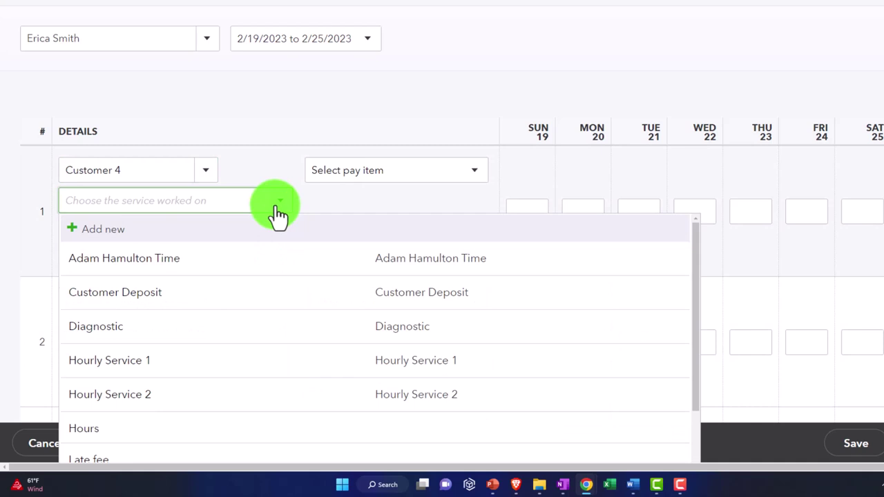
# Step: Start a new Service item from row 1's service list
pyautogui.click(277, 215)
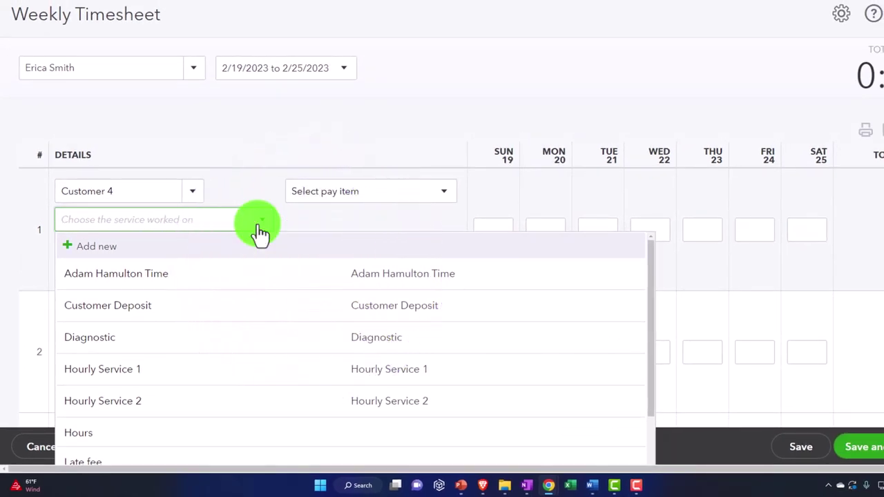
pyautogui.scroll(-2, 249, 317)
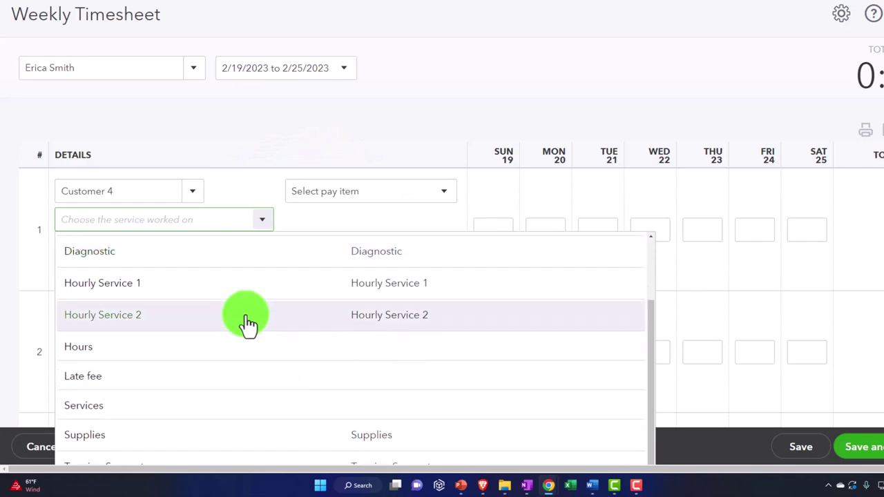
pyautogui.scroll(3, 248, 322)
pyautogui.click(129, 256)
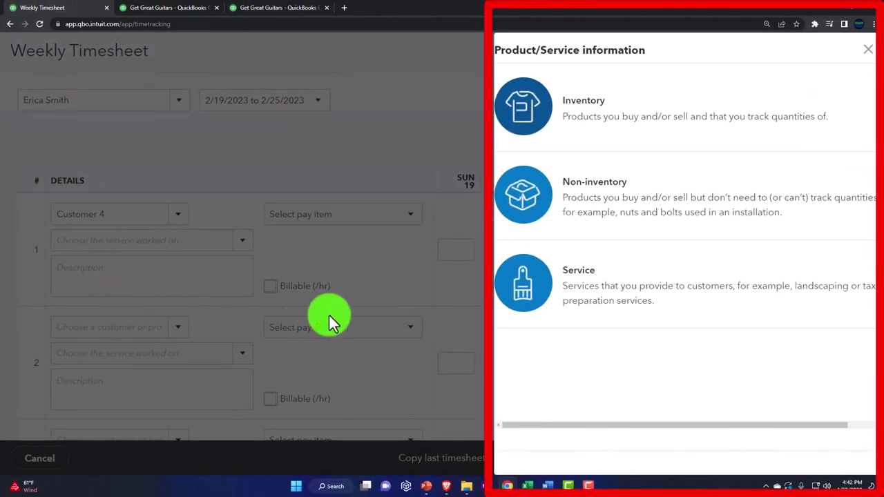
pyautogui.click(549, 272)
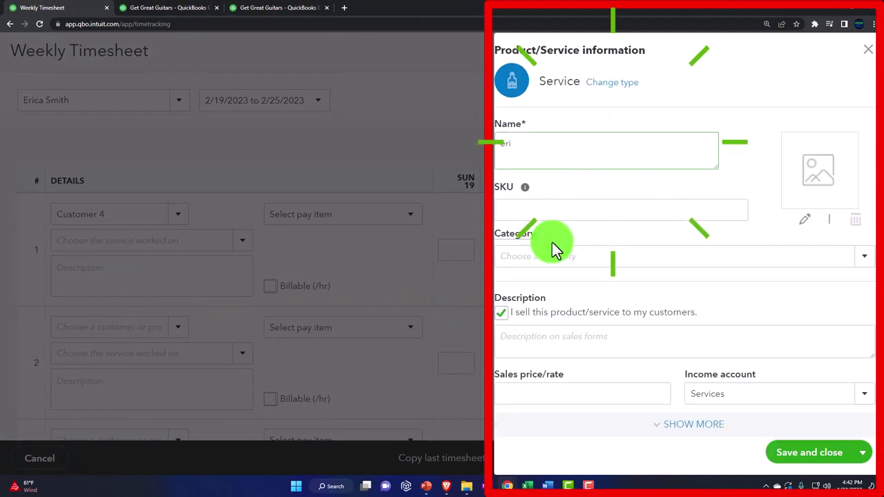
# Step: Name the service after the employee's Billable Rate, reuse the name as description, and price it at 115
pyautogui.write('ca Billabel')
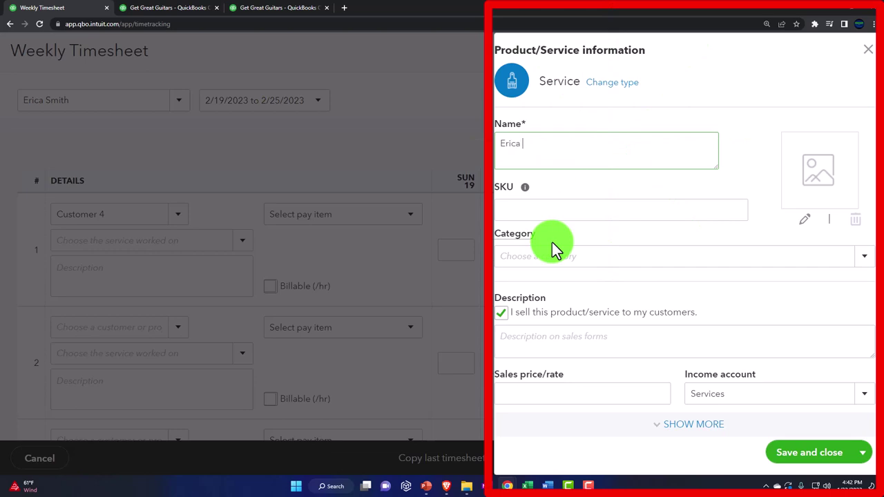
pyautogui.press('BackSpace')
pyautogui.press('BackSpace')
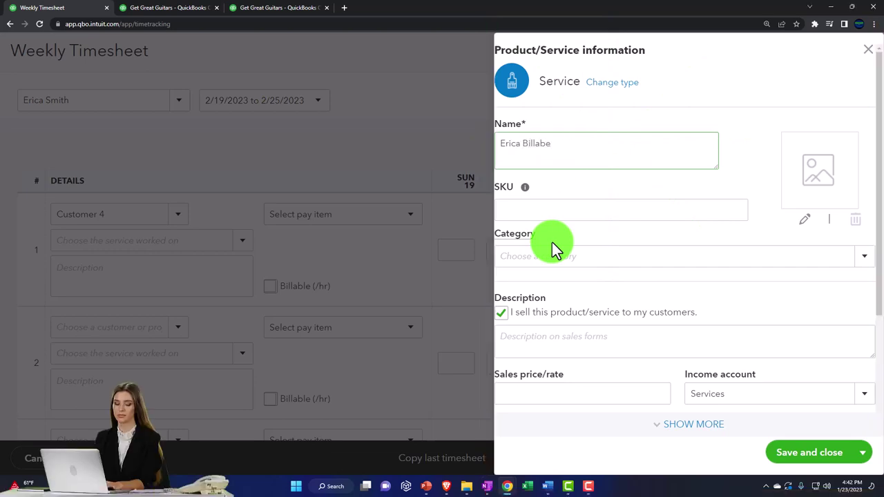
pyautogui.write('le Rate')
pyautogui.hotkey('shift', 'Left')
pyautogui.hotkey('shift', 'Left')
pyautogui.hotkey('shift', 'Left')
pyautogui.hotkey('shift', 'Left')
pyautogui.hotkey('shift', 'Left')
pyautogui.hotkey('shift', 'Left')
pyautogui.hotkey('shift', 'Left')
pyautogui.hotkey('shift', 'Left')
pyautogui.hotkey('shift', 'Left')
pyautogui.hotkey('shift', 'Left')
pyautogui.hotkey('shift', 'Left')
pyautogui.hotkey('shift', 'Left')
pyautogui.hotkey('shift', 'Left')
pyautogui.hotkey('shift', 'Left')
pyautogui.hotkey('shift', 'Left')
pyautogui.hotkey('shift', 'Left')
pyautogui.hotkey('shift', 'Left')
pyautogui.hotkey('shift', 'Left')
pyautogui.hotkey('shift', 'Left')
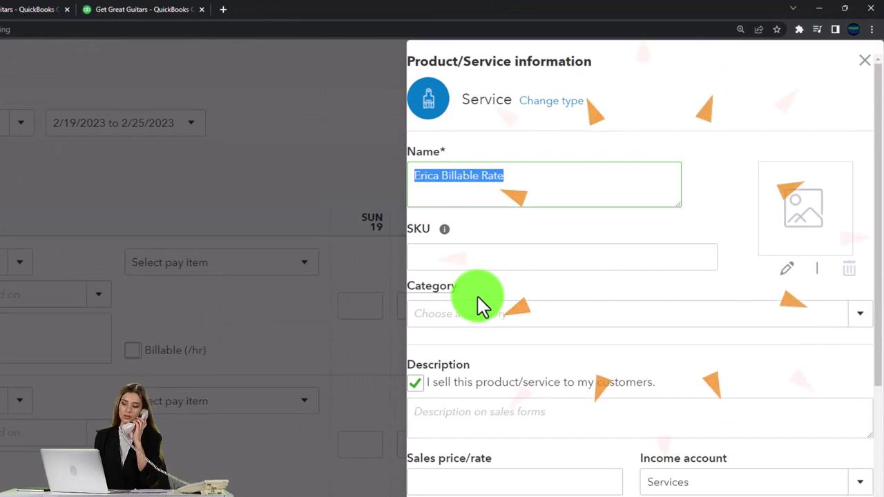
pyautogui.scroll(-1, 521, 304)
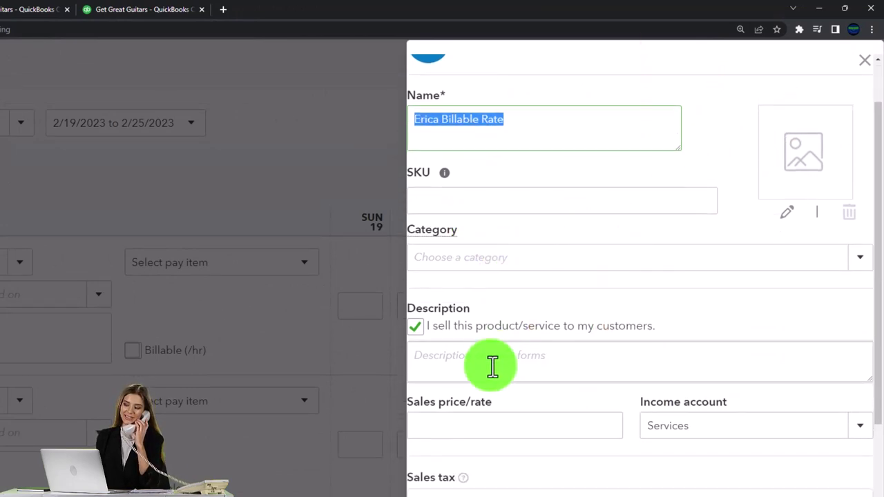
pyautogui.click(486, 361)
pyautogui.click(542, 425)
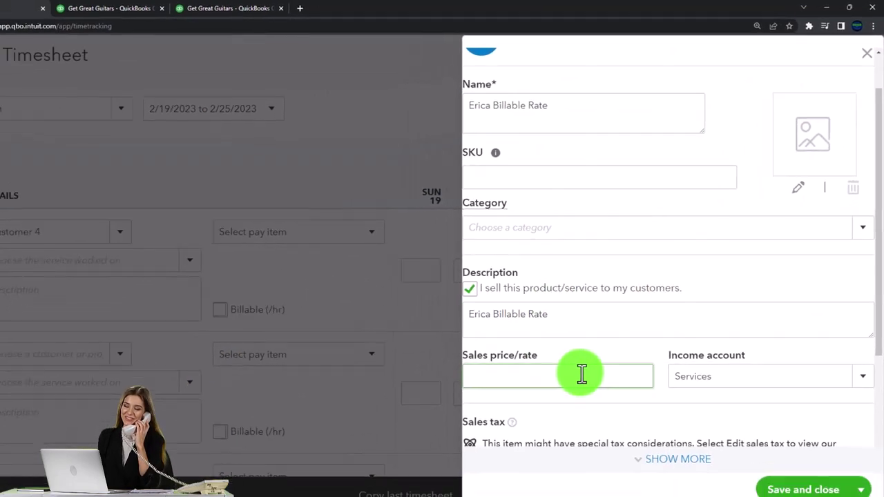
pyautogui.write('115')
pyautogui.press('Tab')
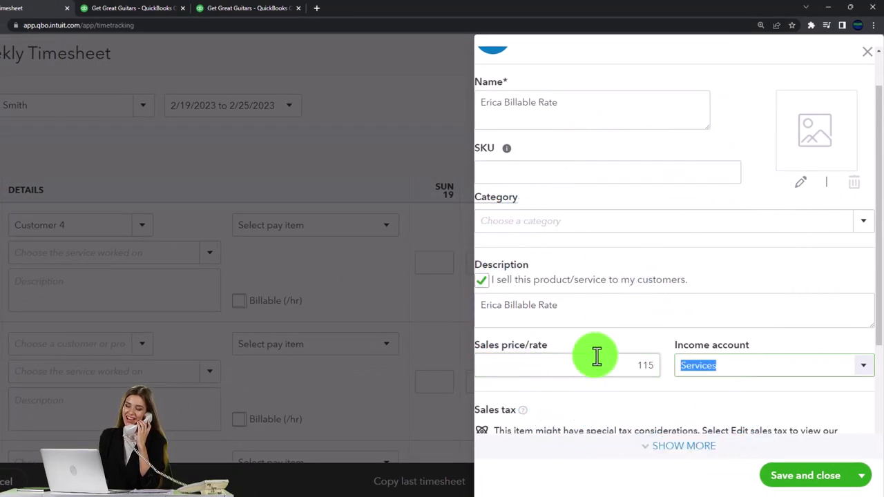
# Step: Set the service to Nontaxable and save it under Services income
pyautogui.scroll(-2, 591, 359)
pyautogui.scroll(-2, 706, 297)
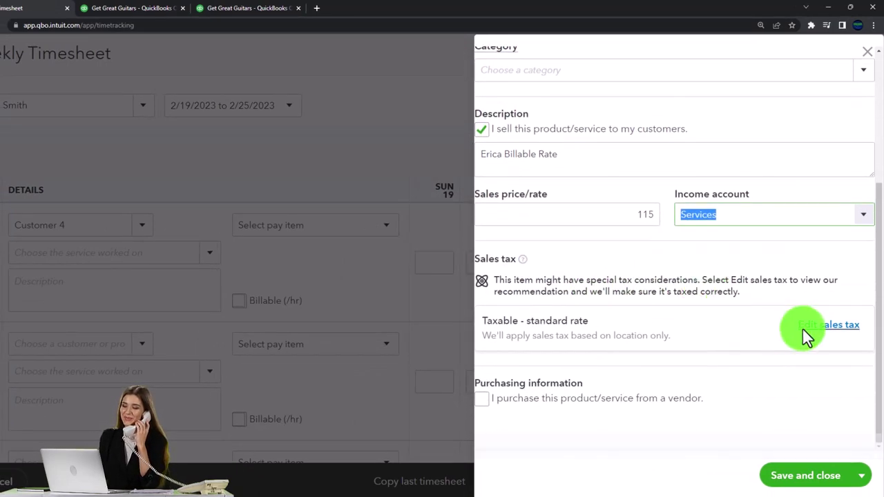
pyautogui.click(812, 330)
pyautogui.scroll(-4, 760, 349)
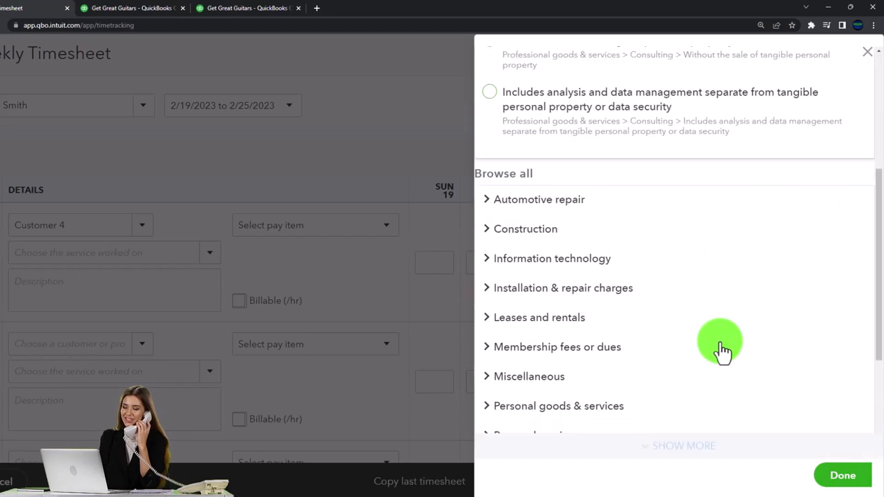
pyautogui.scroll(-2, 722, 352)
pyautogui.scroll(-3, 718, 356)
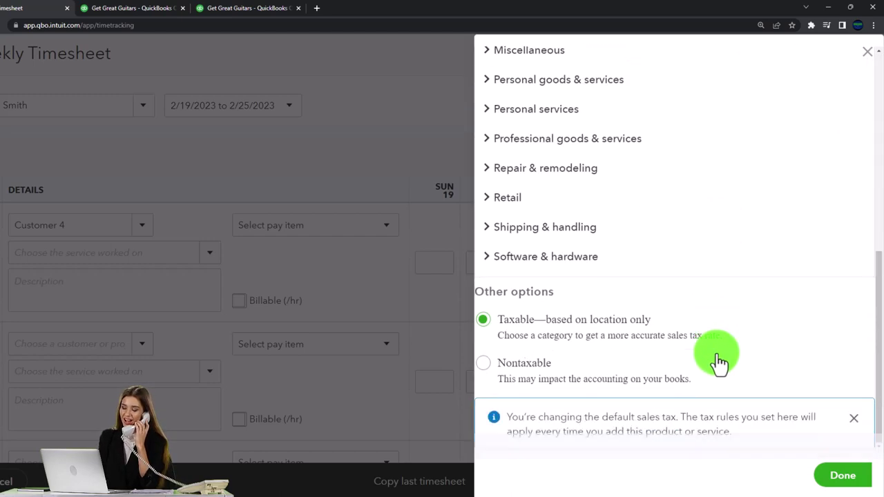
pyautogui.click(488, 372)
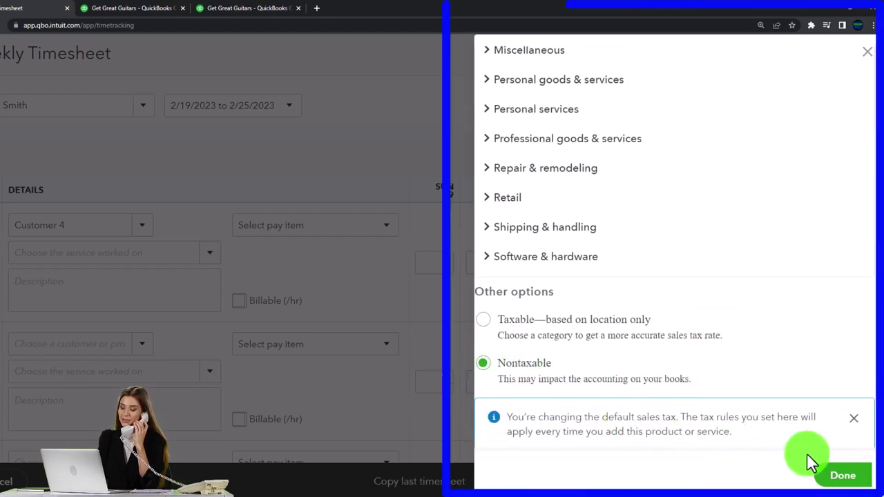
pyautogui.click(844, 477)
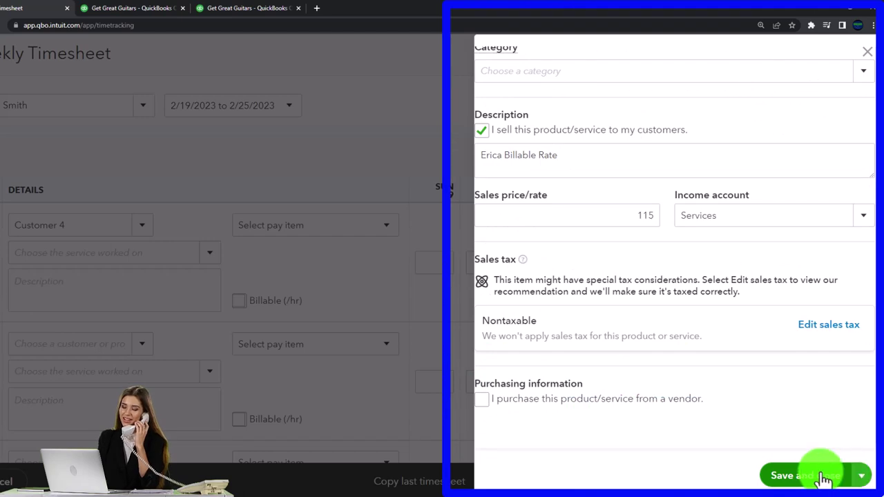
pyautogui.click(824, 479)
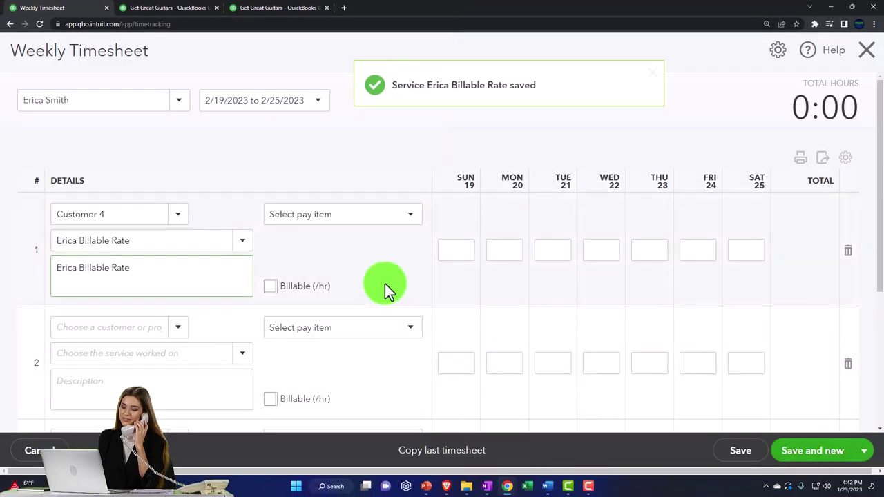
# Step: Leave the pay item unset and describe row 1 as 'Guitar Lessons'
pyautogui.click(413, 216)
pyautogui.click(418, 219)
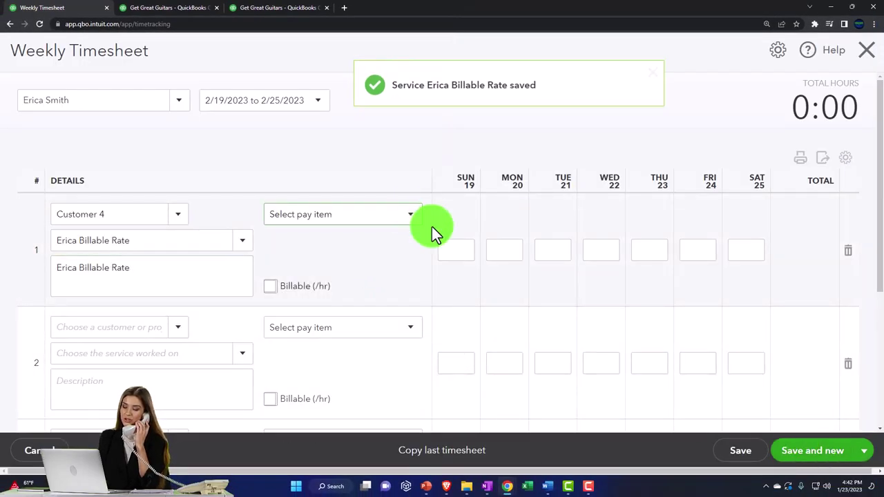
pyautogui.click(510, 255)
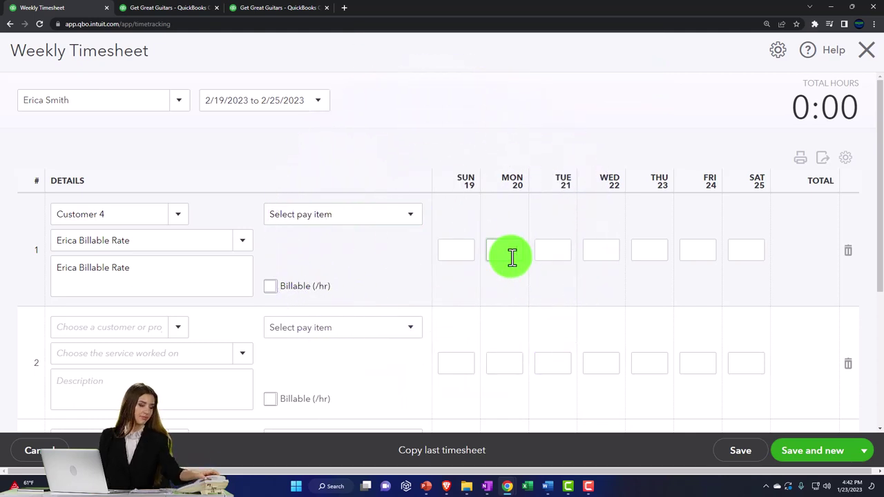
pyautogui.moveTo(163, 269); pyautogui.dragTo(36, 269)
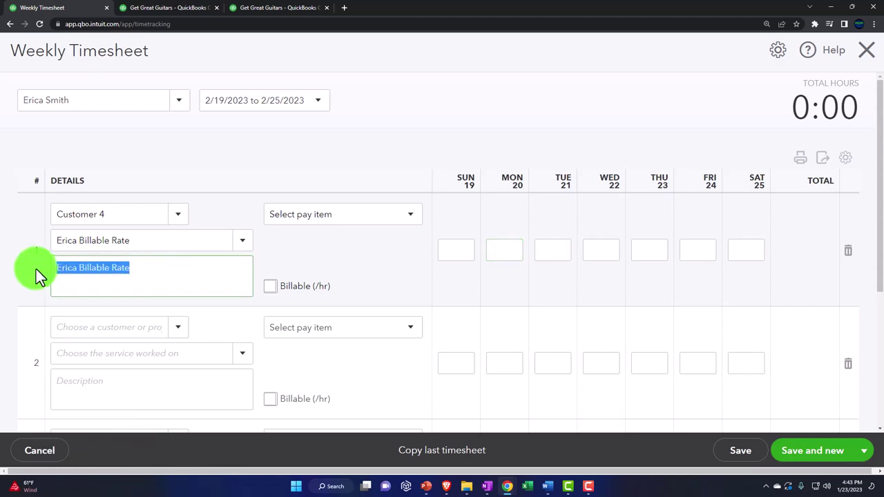
pyautogui.write('Guitar L')
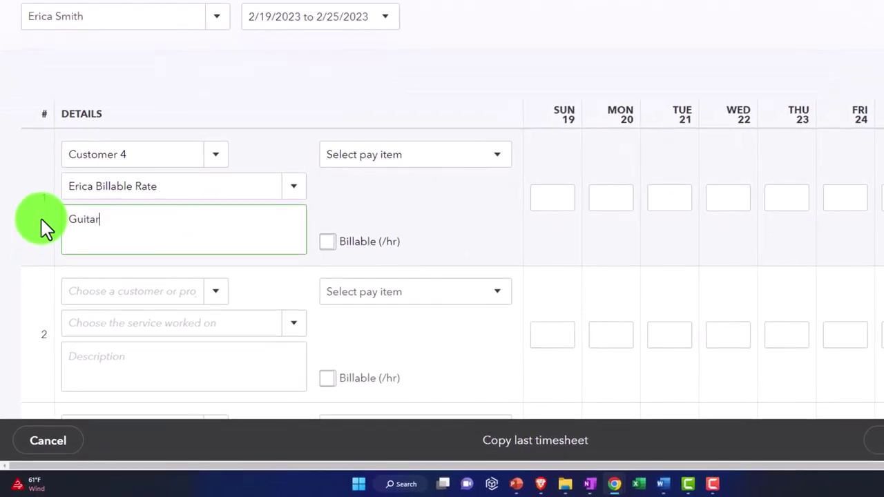
pyautogui.write('essons')
pyautogui.press('Tab')
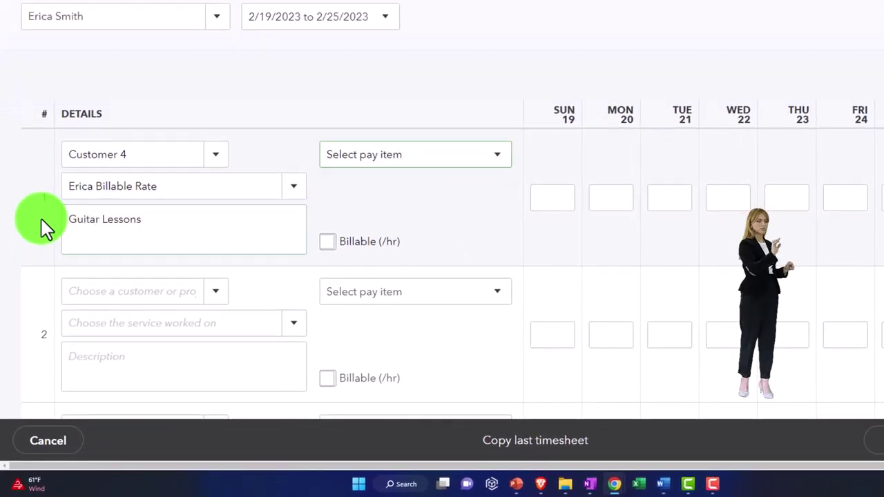
# Step: Log 2:00 hours on Monday 20 and Wednesday 22 for row 1, totalling 4:00
pyautogui.click(620, 198)
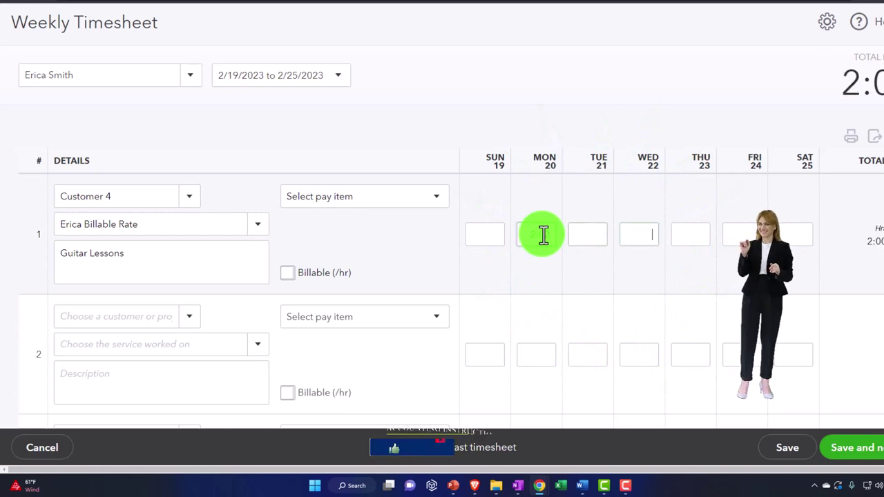
pyautogui.write('2')
pyautogui.press('Tab')
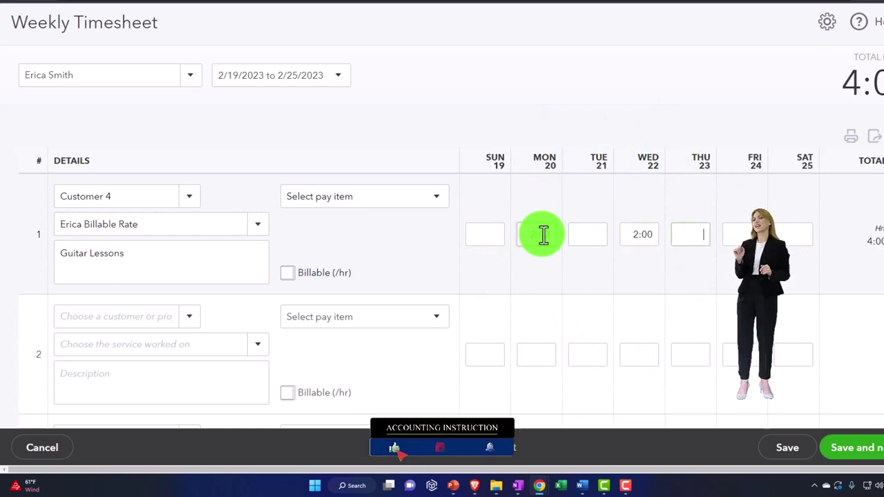
pyautogui.click(121, 314)
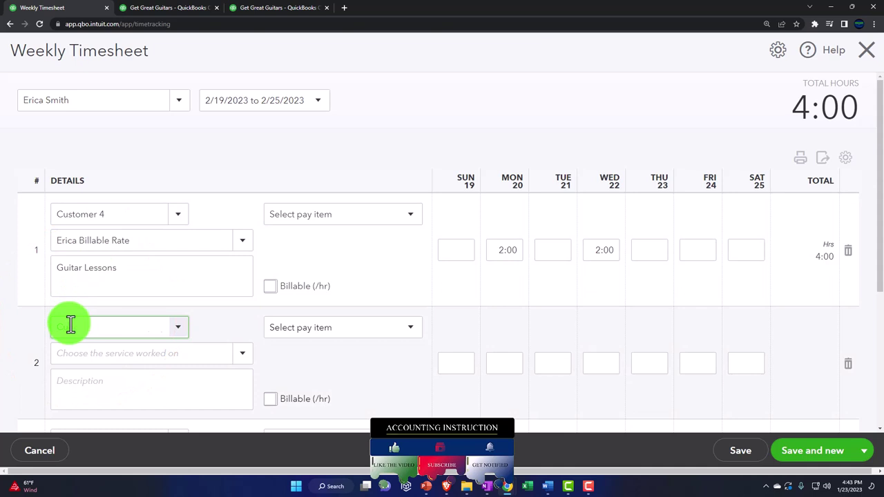
# Step: Add Customer 3 as a new customer on row 2 with the same billable-rate service
pyautogui.write('stom')
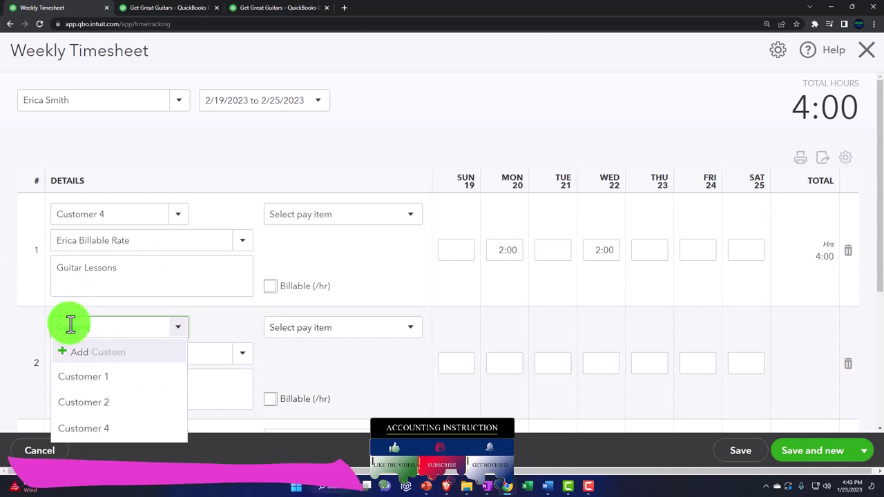
pyautogui.write('er 3')
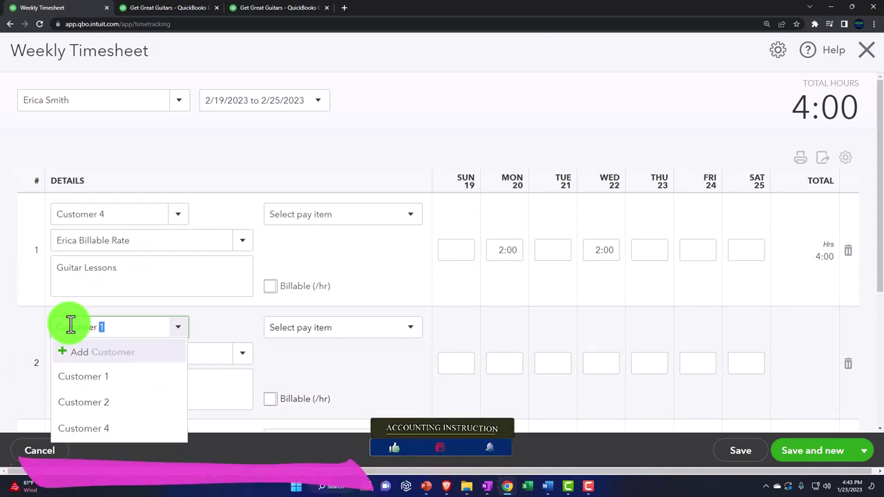
pyautogui.press('Return')
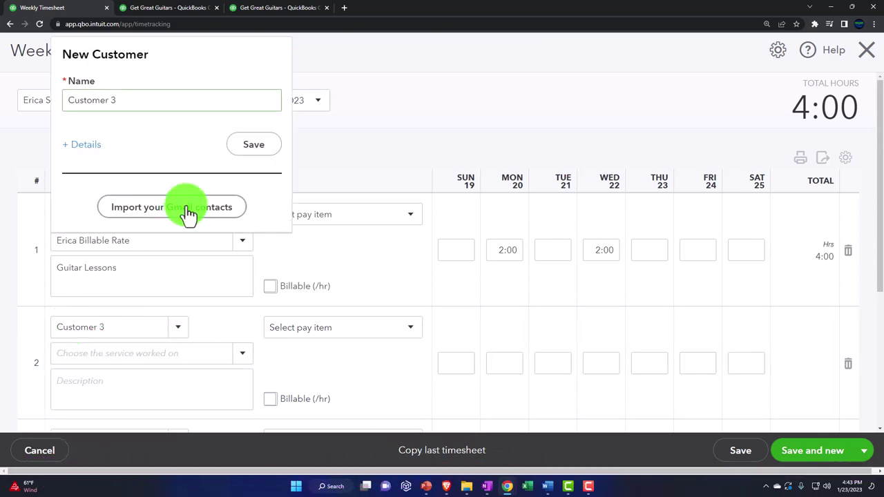
pyautogui.click(251, 146)
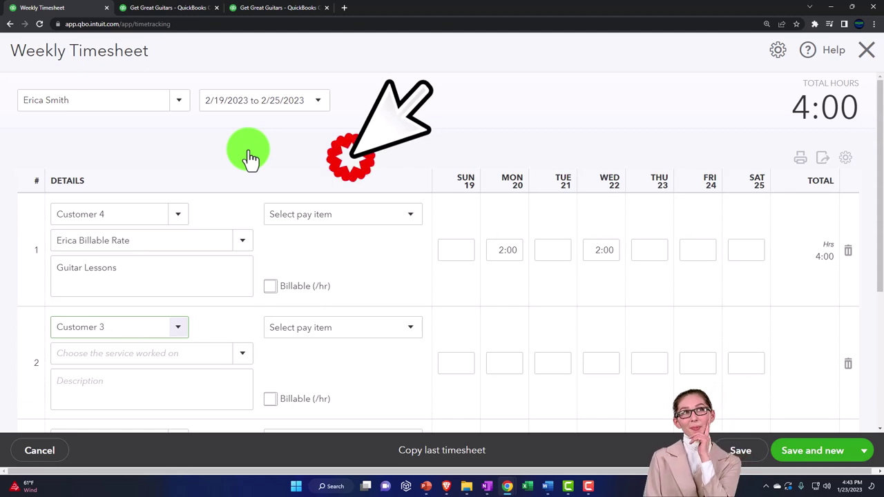
pyautogui.click(247, 357)
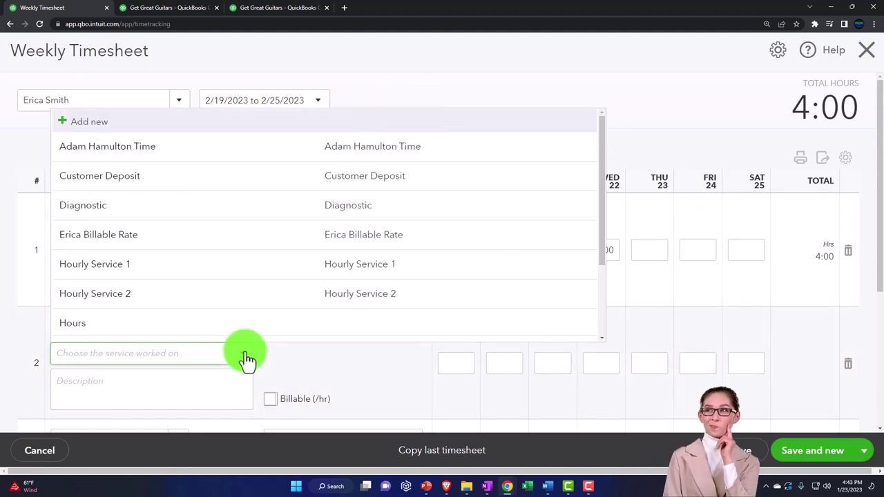
pyautogui.click(136, 242)
# Step: Copy 'Guitar Lessons' from row 1's description into row 2's description
pyautogui.moveTo(118, 268); pyautogui.dragTo(52, 269)
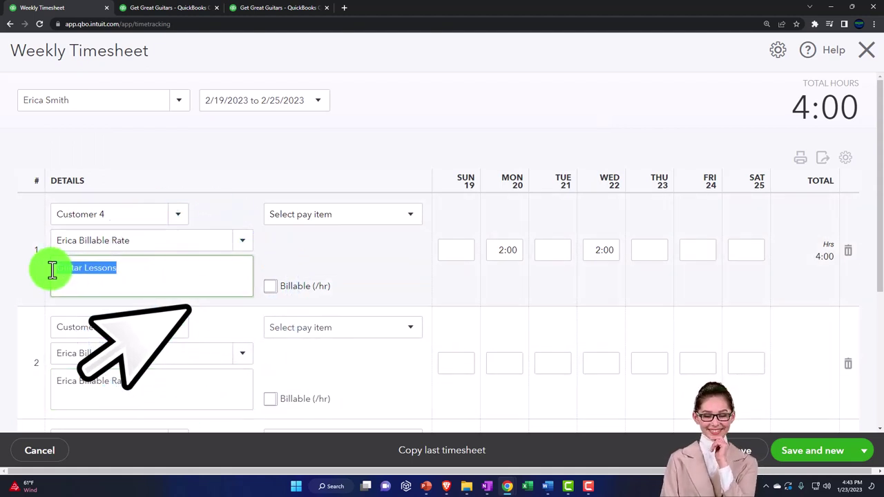
pyautogui.rightClick(104, 265)
pyautogui.click(119, 302)
pyautogui.moveTo(146, 380); pyautogui.dragTo(39, 380)
pyautogui.hotkey('ctrl', 'v')
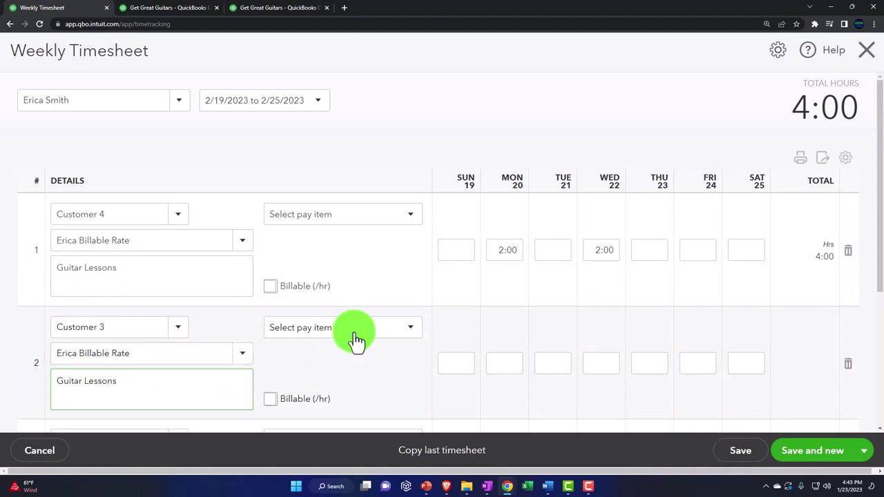
pyautogui.click(412, 329)
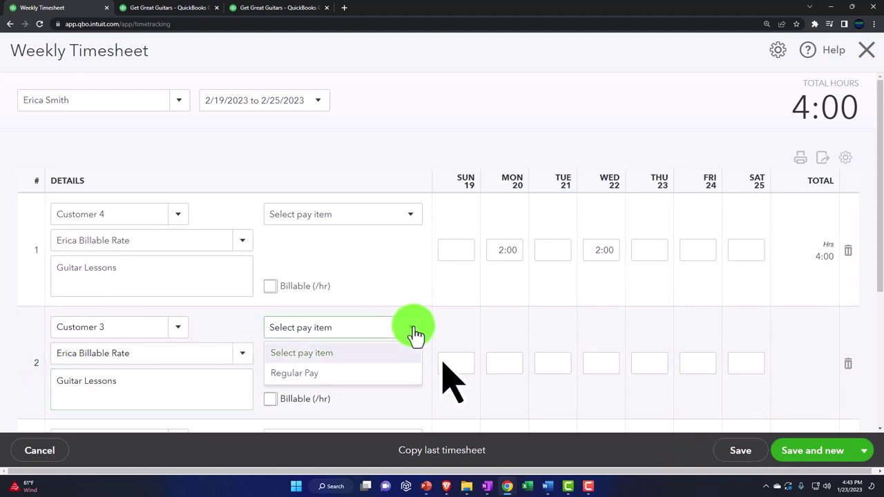
# Step: Mark both timesheet rows billable at 115.00 per hour, $460.00 each
pyautogui.click(412, 329)
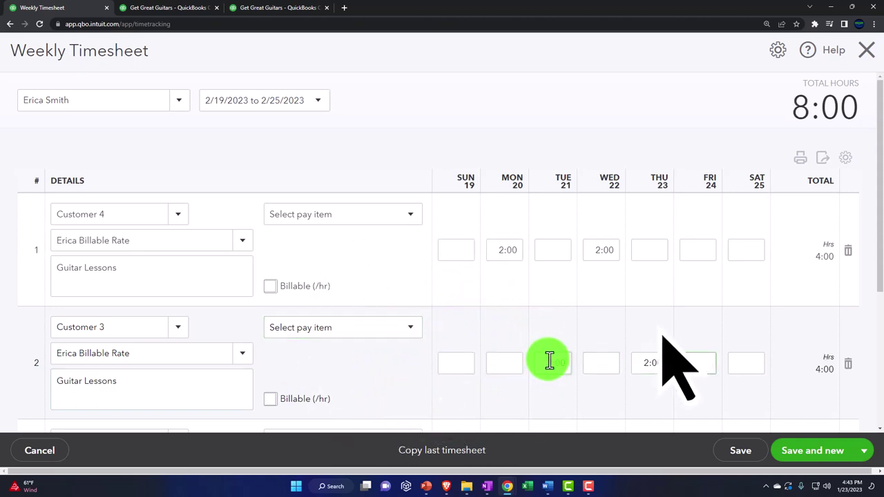
pyautogui.scroll(-1, 585, 316)
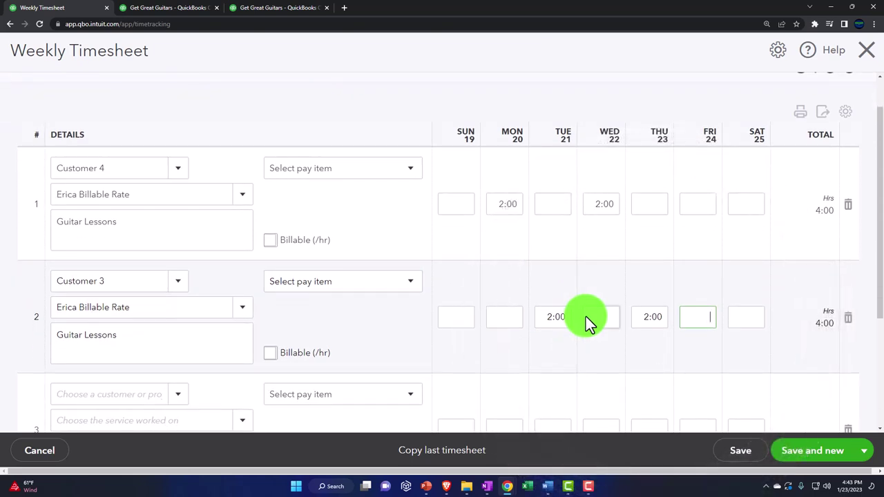
pyautogui.click(269, 240)
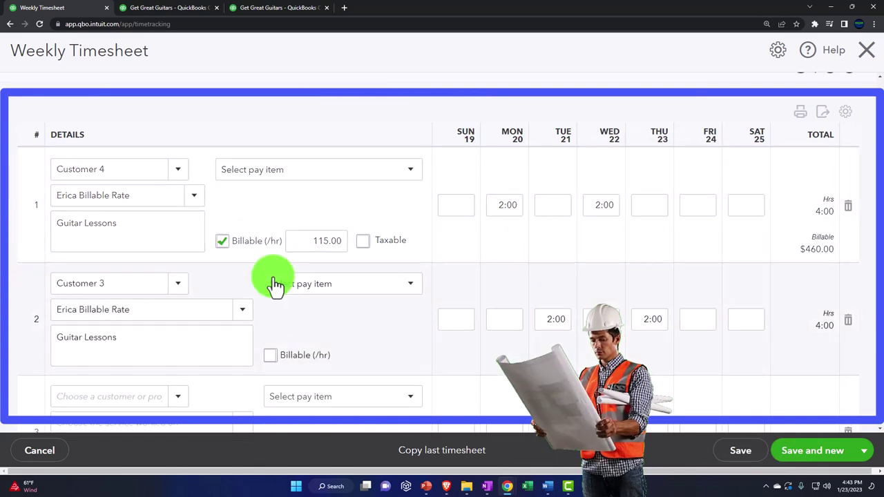
pyautogui.click(271, 355)
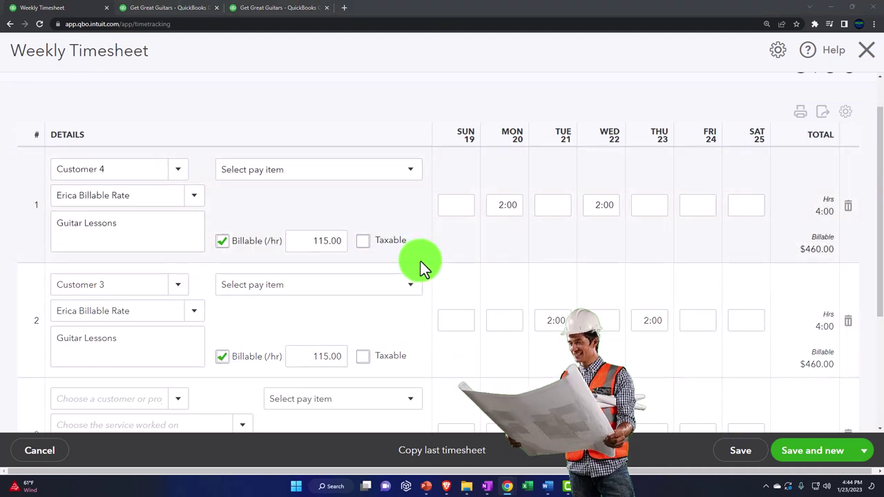
pyautogui.click(863, 457)
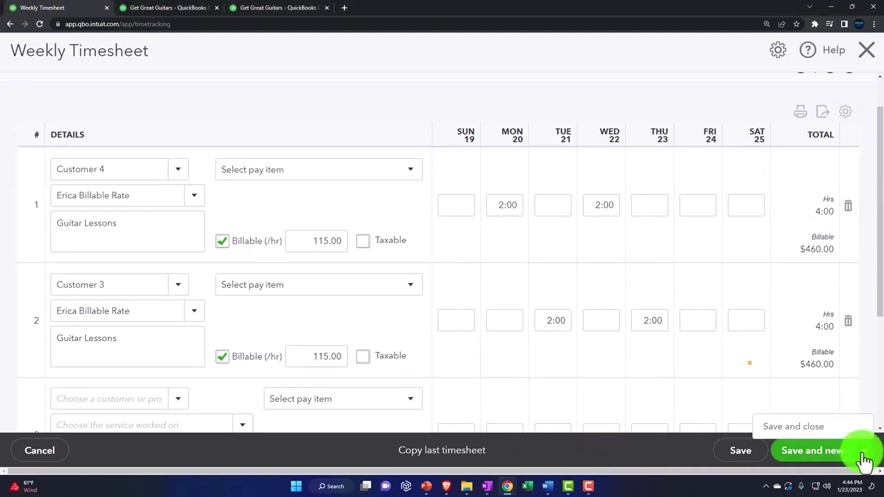
# Step: Save and close the timesheet, then start a new invoice for Customer 1
pyautogui.click(821, 429)
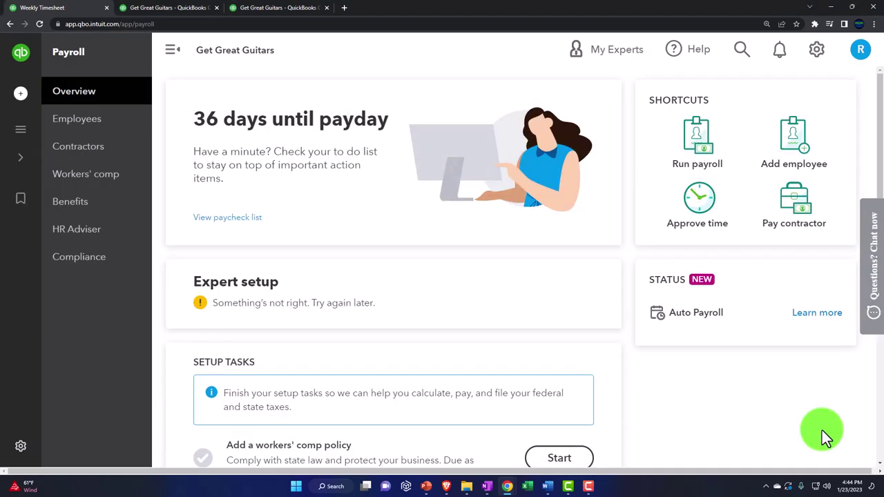
pyautogui.click(31, 96)
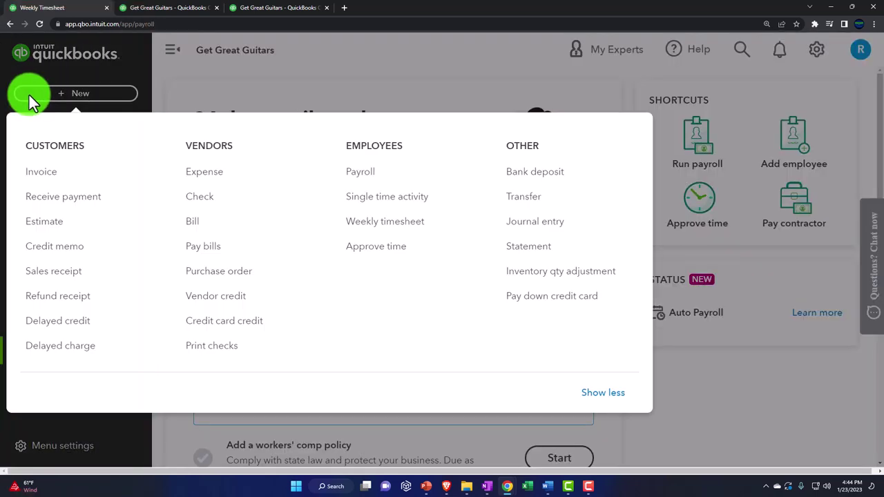
pyautogui.click(42, 171)
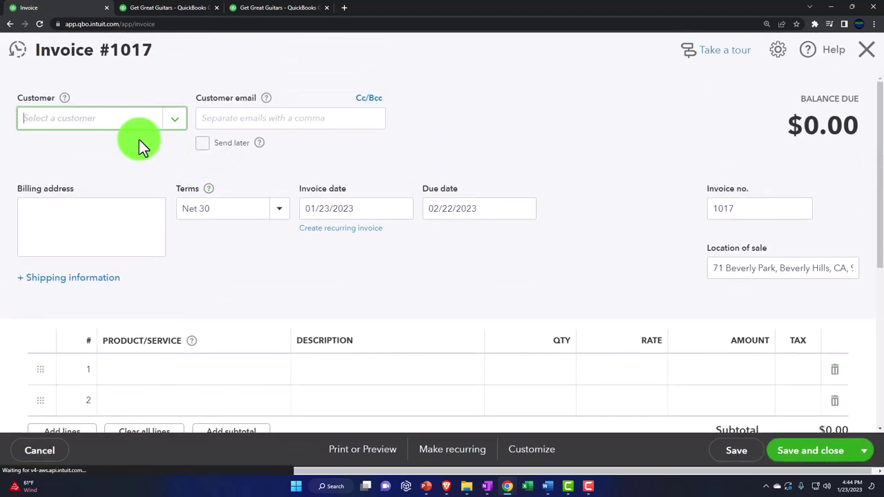
pyautogui.click(110, 129)
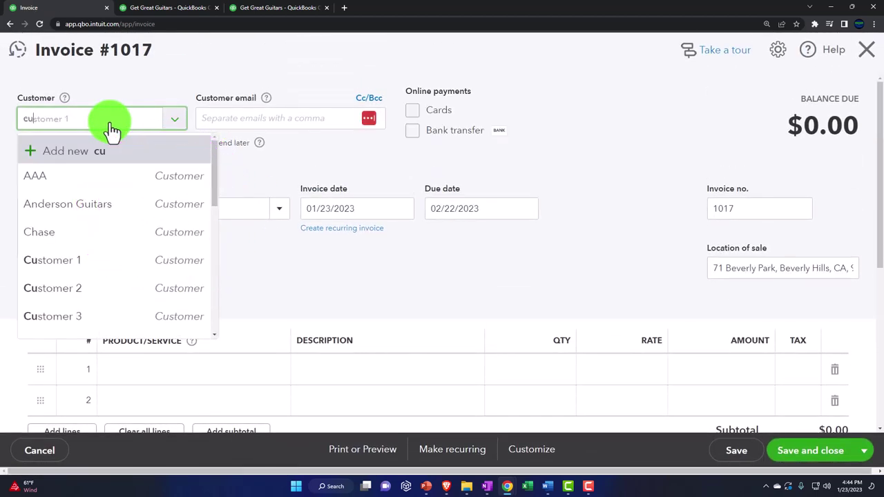
pyautogui.write('cu')
pyautogui.press('Down')
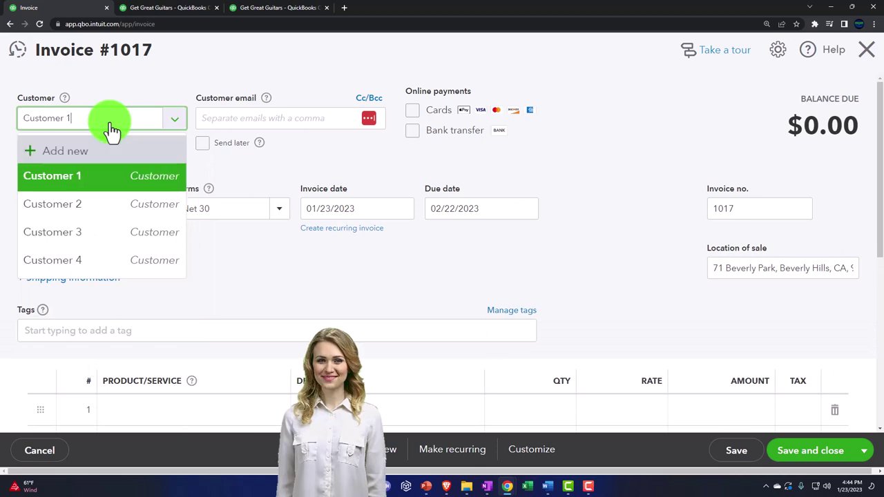
pyautogui.press('Return')
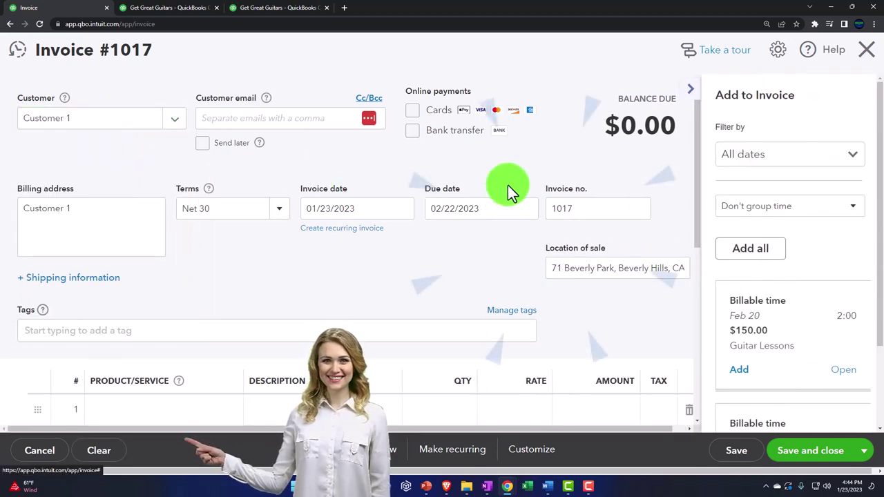
# Step: Try closing the invoice, stay on it once, then close it again
pyautogui.click(866, 61)
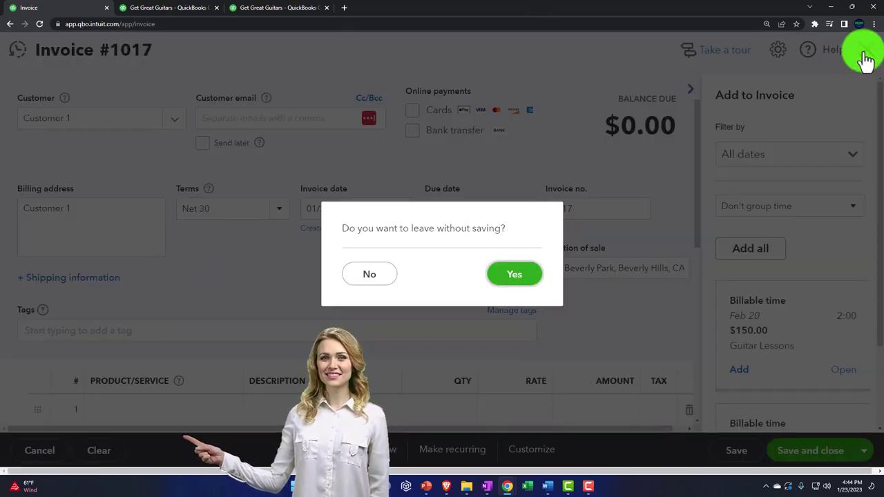
pyautogui.click(381, 279)
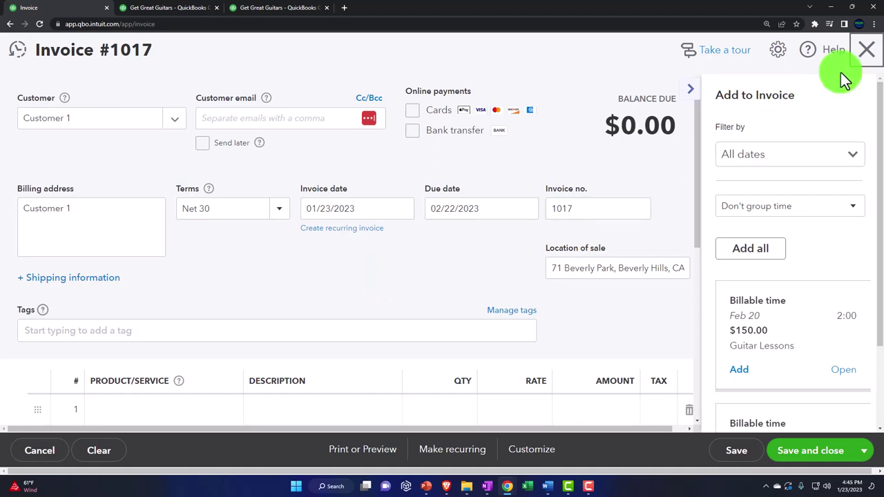
pyautogui.click(866, 51)
# Step: Discard the invoice and filter the Customers list to Unbilled Activity, then bring up the other browser window
pyautogui.click(520, 276)
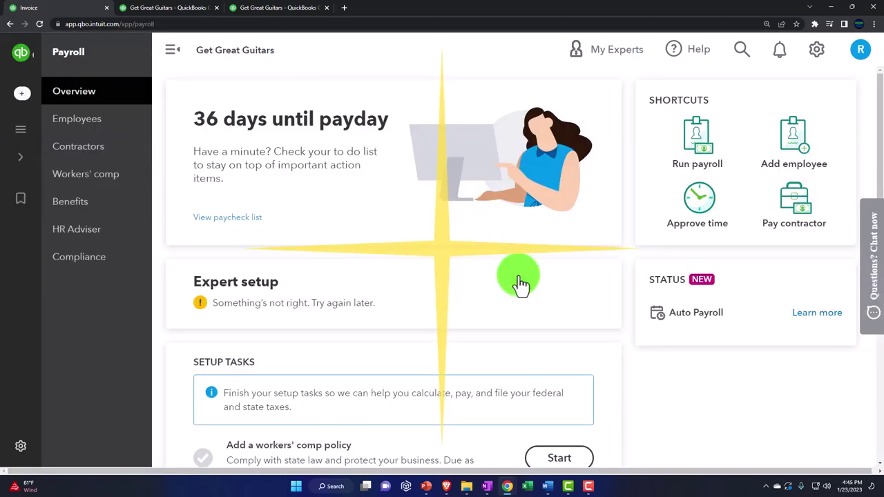
pyautogui.click(22, 131)
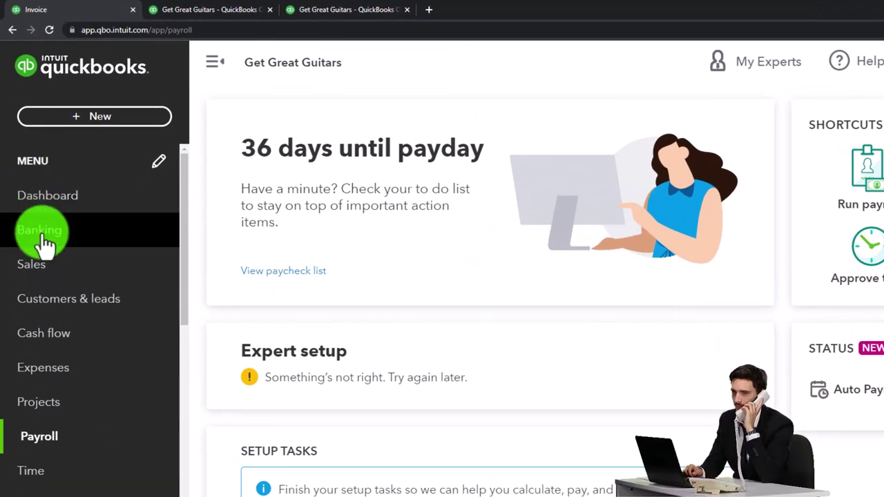
pyautogui.click(35, 265)
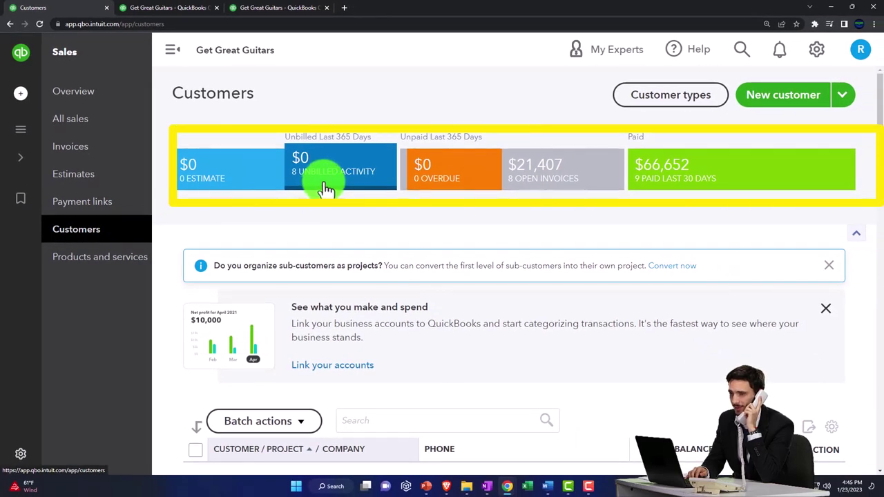
pyautogui.click(326, 188)
pyautogui.click(173, 59)
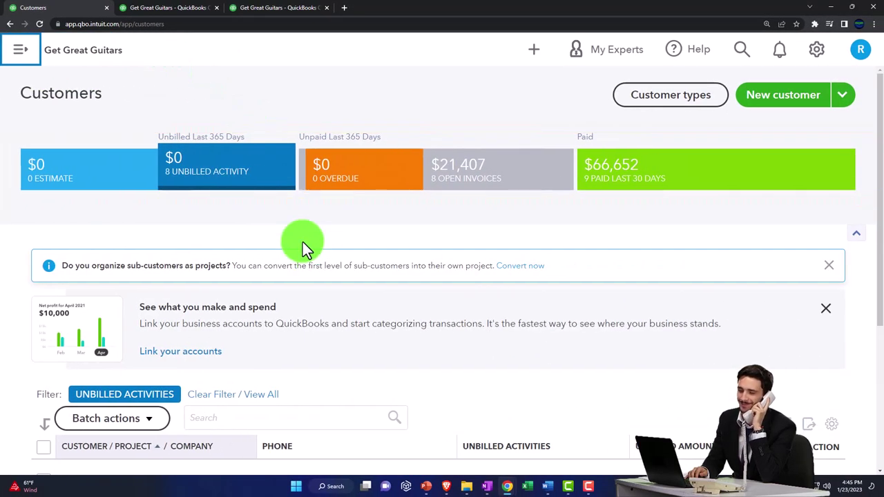
pyautogui.scroll(-3, 318, 257)
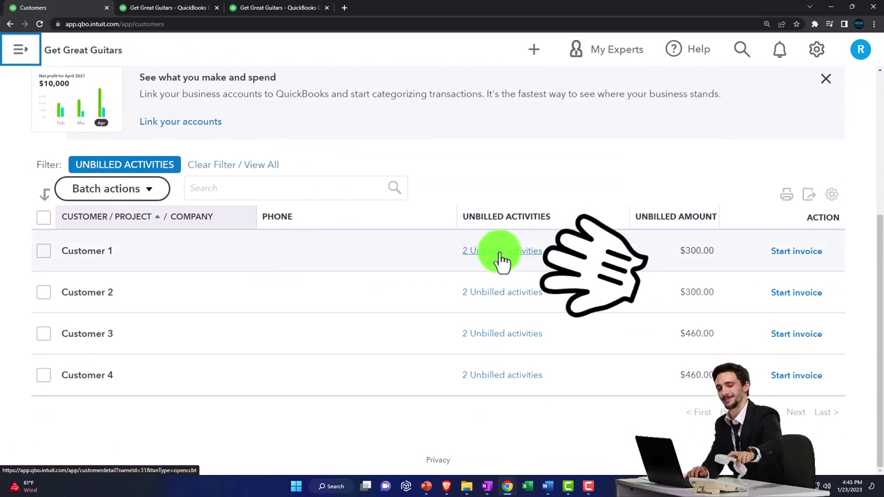
pyautogui.click(510, 493)
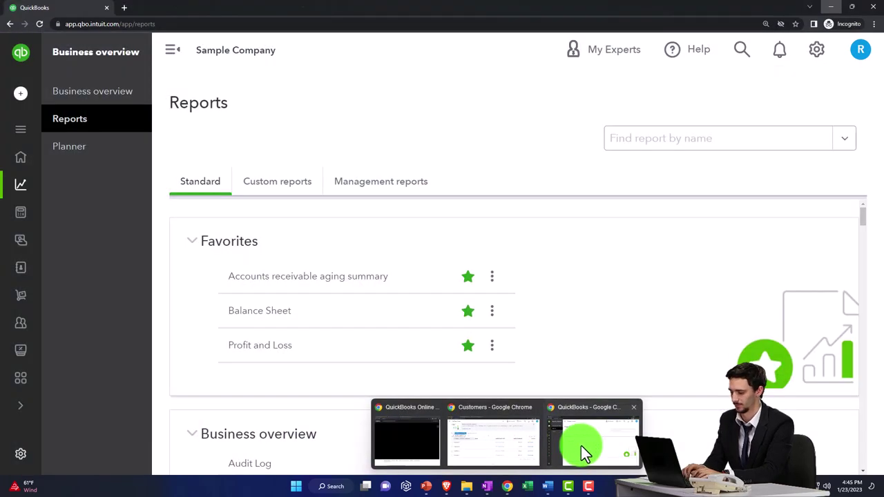
# Step: Switch to the other QuickBooks window and open its Customers list under Get paid & pay
pyautogui.click(581, 445)
pyautogui.moveTo(35, 150)
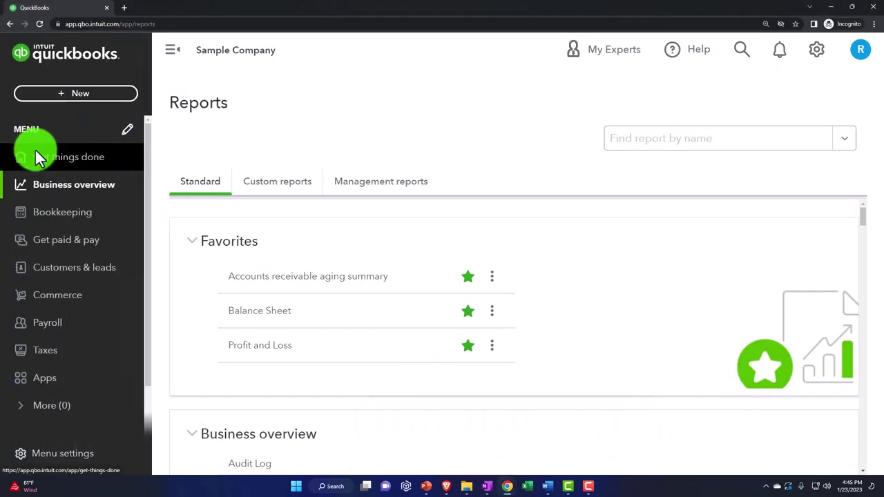
pyautogui.click(61, 245)
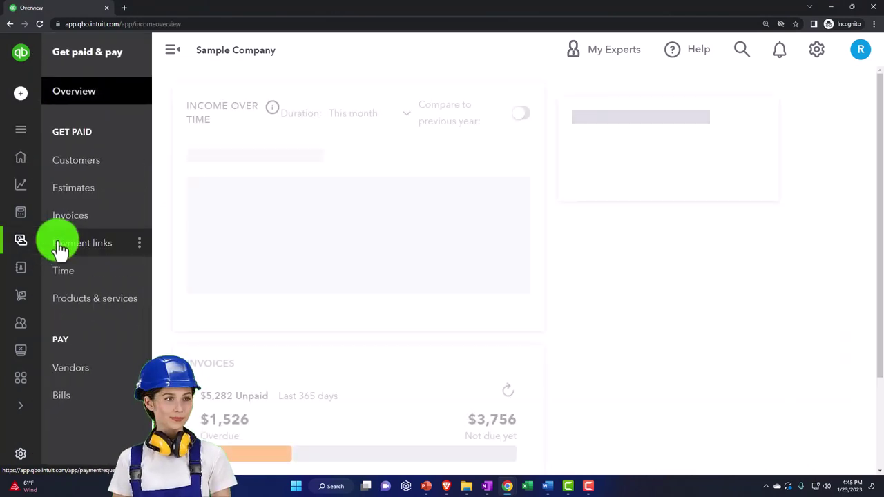
pyautogui.click(79, 167)
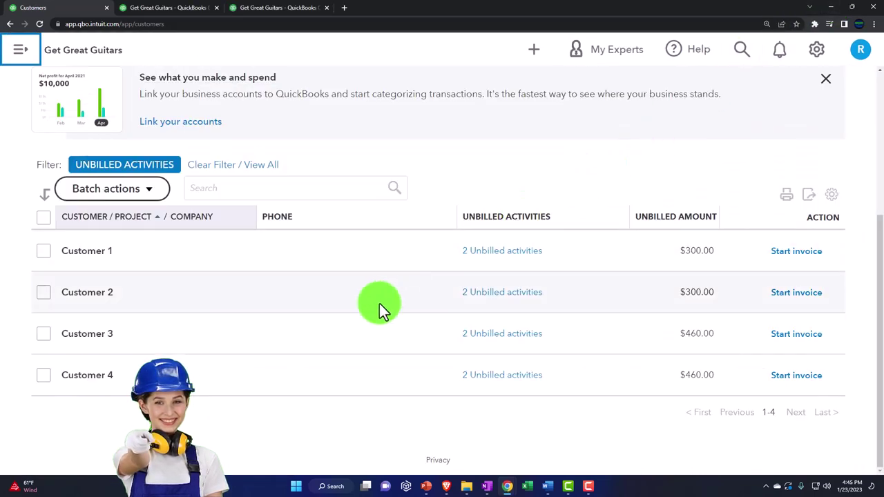
# Step: Open Customer 1's transaction list showing two $150.00 Guitar Lessons time charges
pyautogui.click(94, 252)
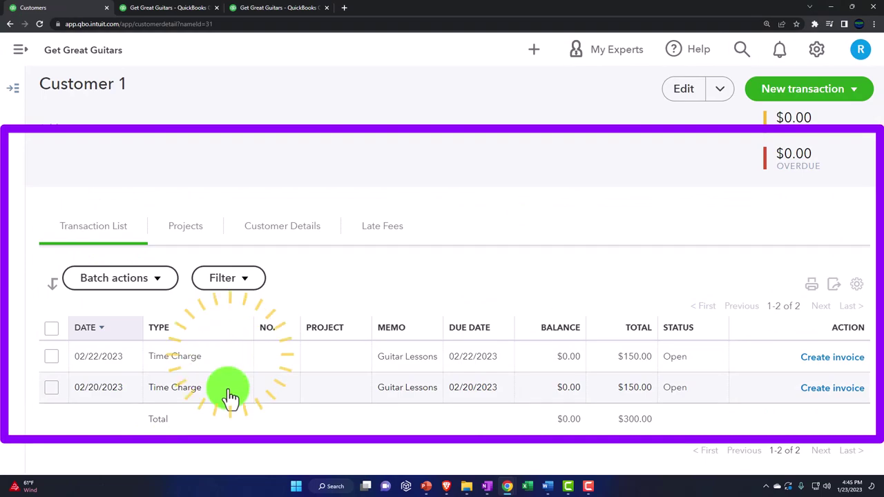
pyautogui.click(230, 396)
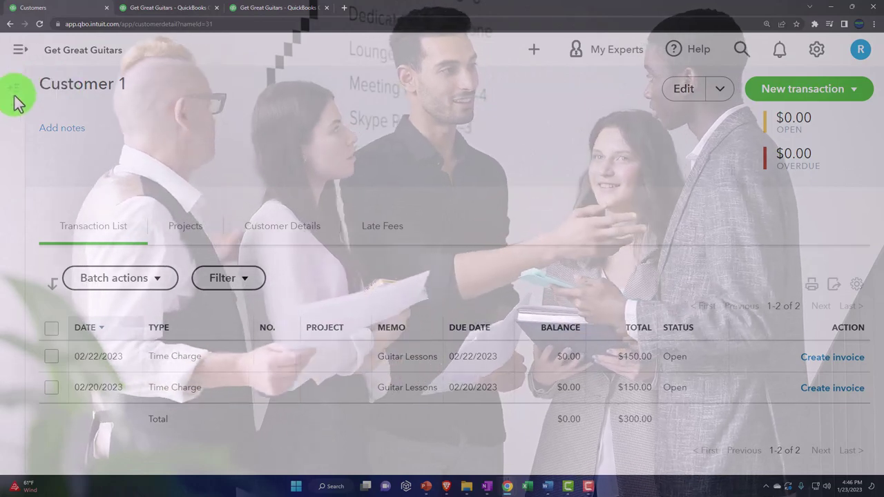
# Step: Return to the Customers list and reapply the Unbilled Activity filter for Customers 1–4
pyautogui.click(19, 51)
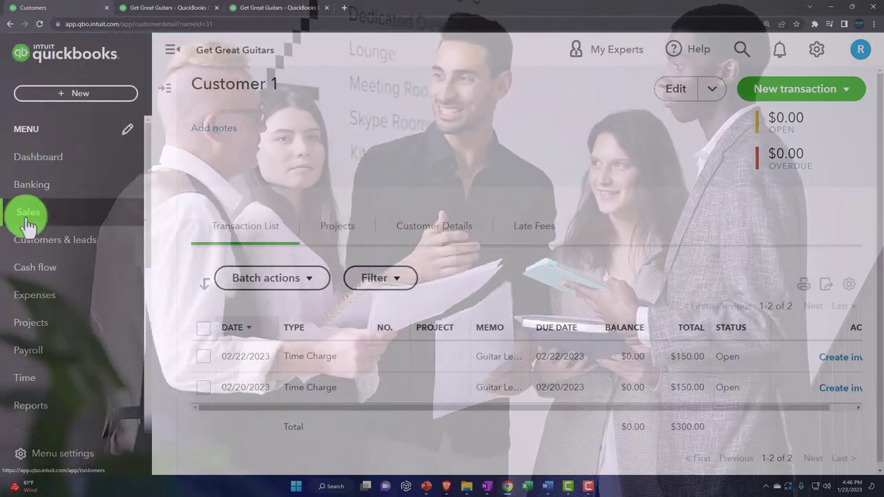
pyautogui.click(28, 235)
pyautogui.scroll(2, 372, 231)
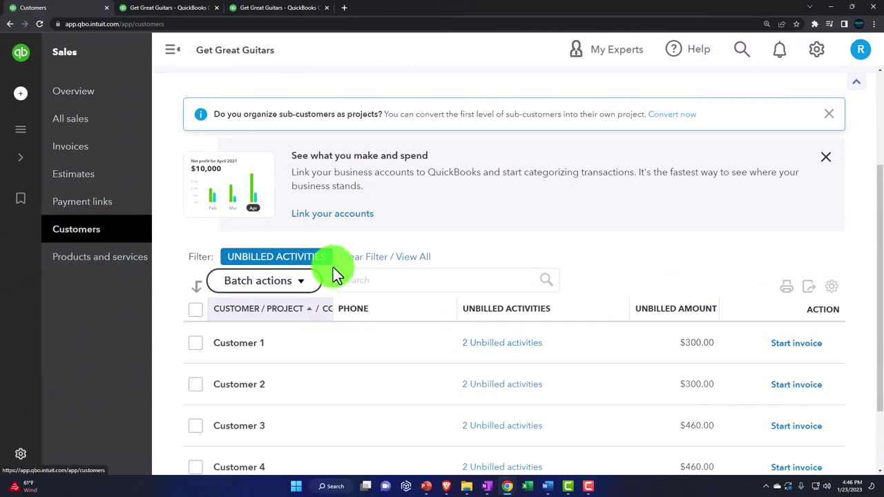
pyautogui.scroll(2, 333, 267)
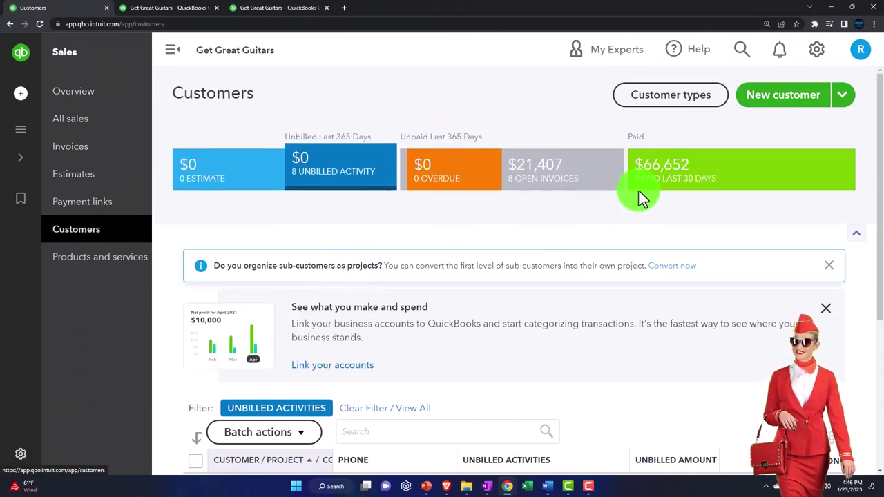
pyautogui.click(714, 194)
pyautogui.scroll(-4, 381, 267)
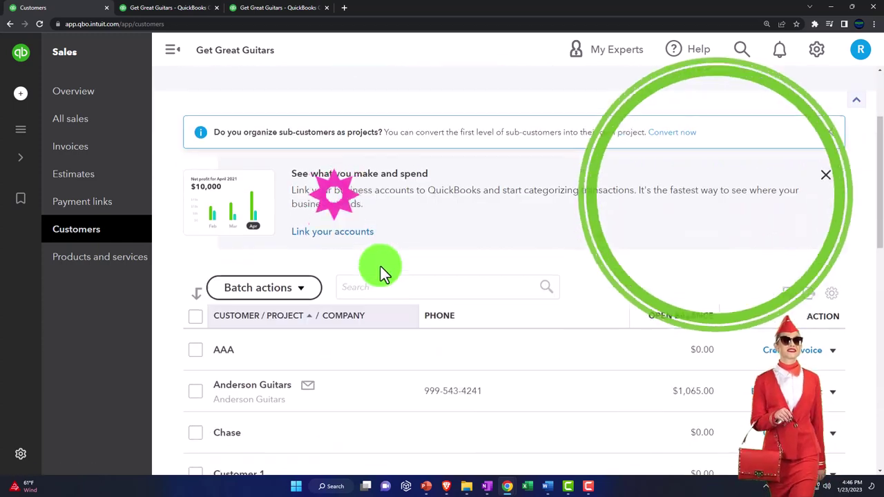
pyautogui.scroll(3, 381, 267)
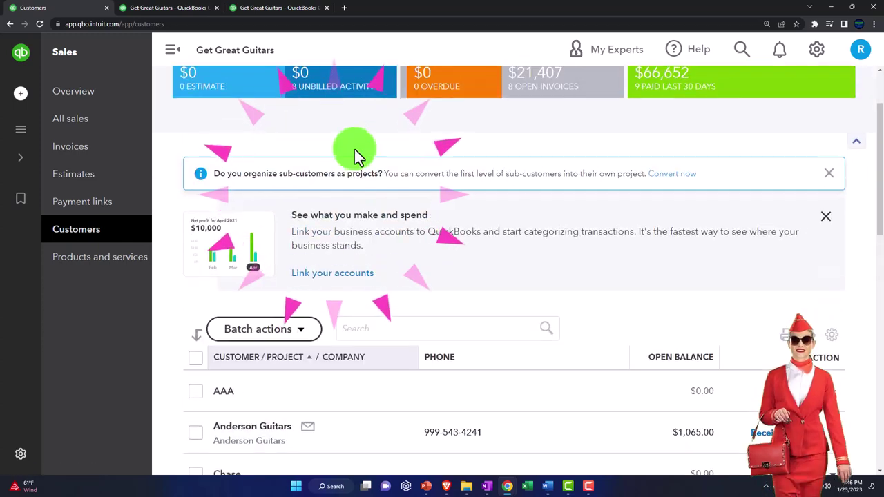
pyautogui.click(335, 91)
pyautogui.scroll(-3, 394, 307)
pyautogui.scroll(-1, 395, 306)
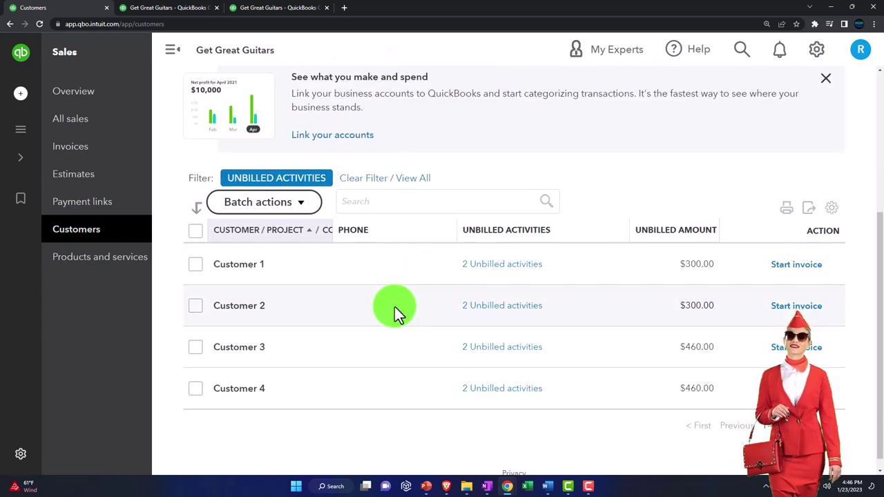